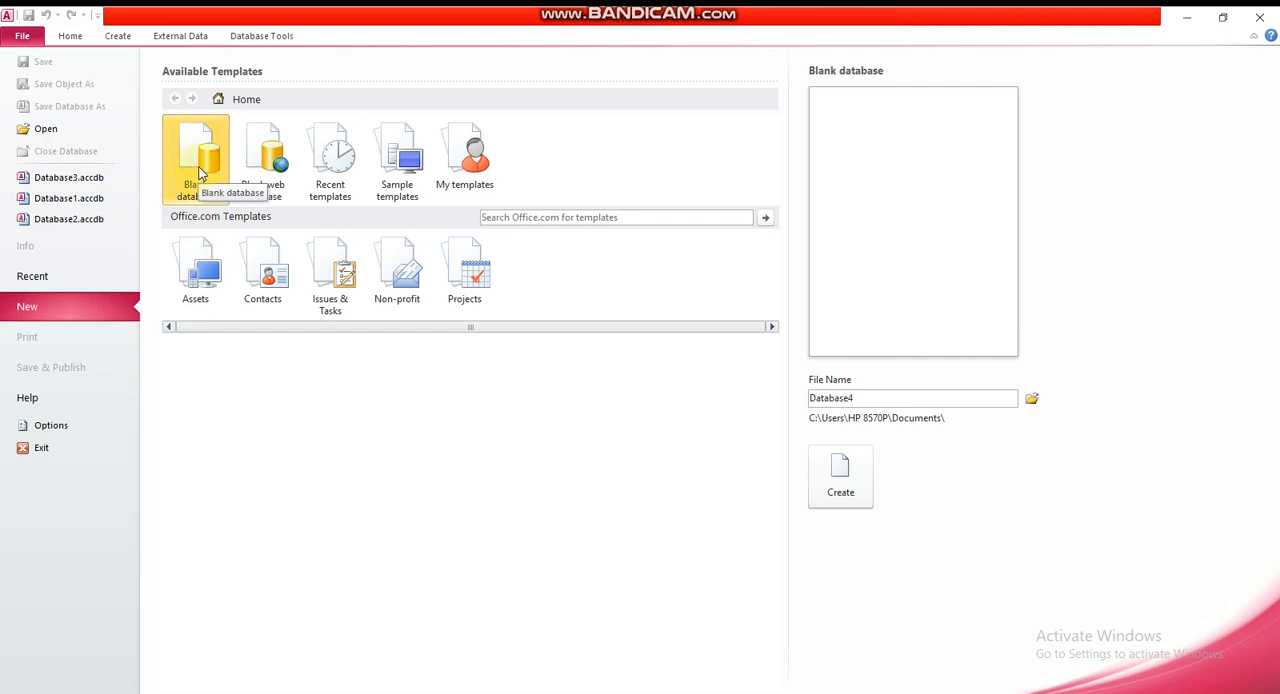
Create a blank database and add a second blank table to it
{"action": "double_click", "coordinate": [198, 170]}
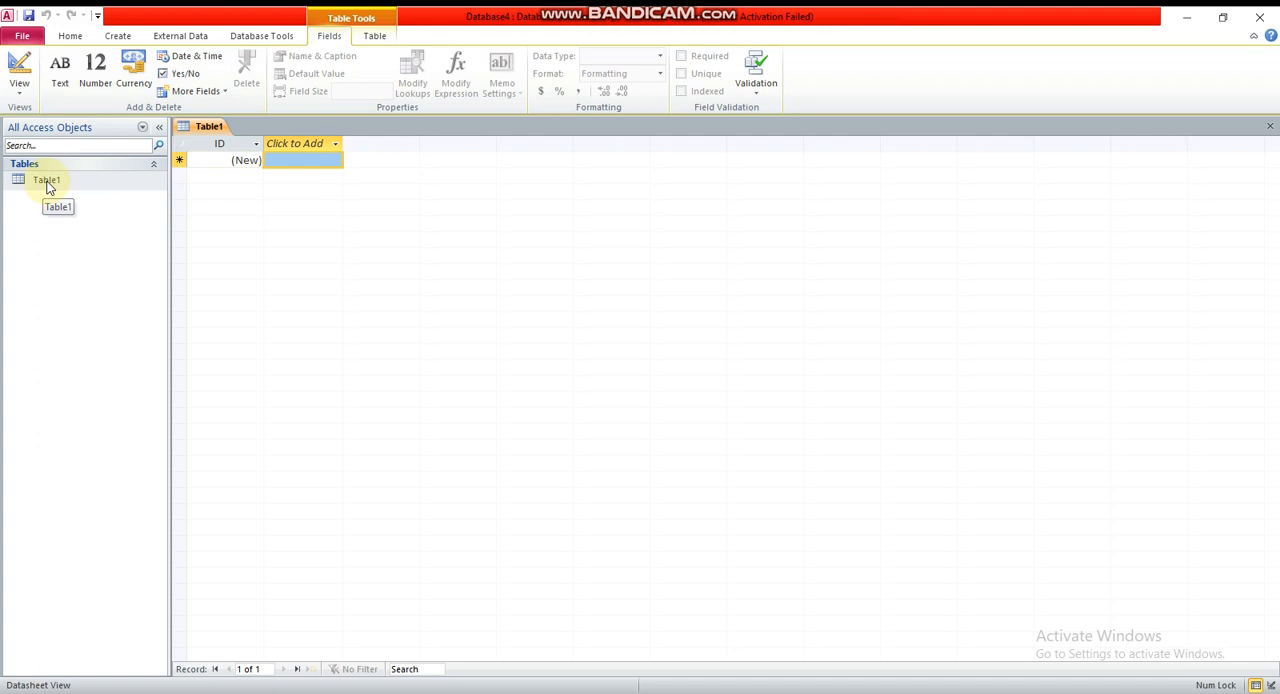
{"action": "left_click", "coordinate": [117, 36]}
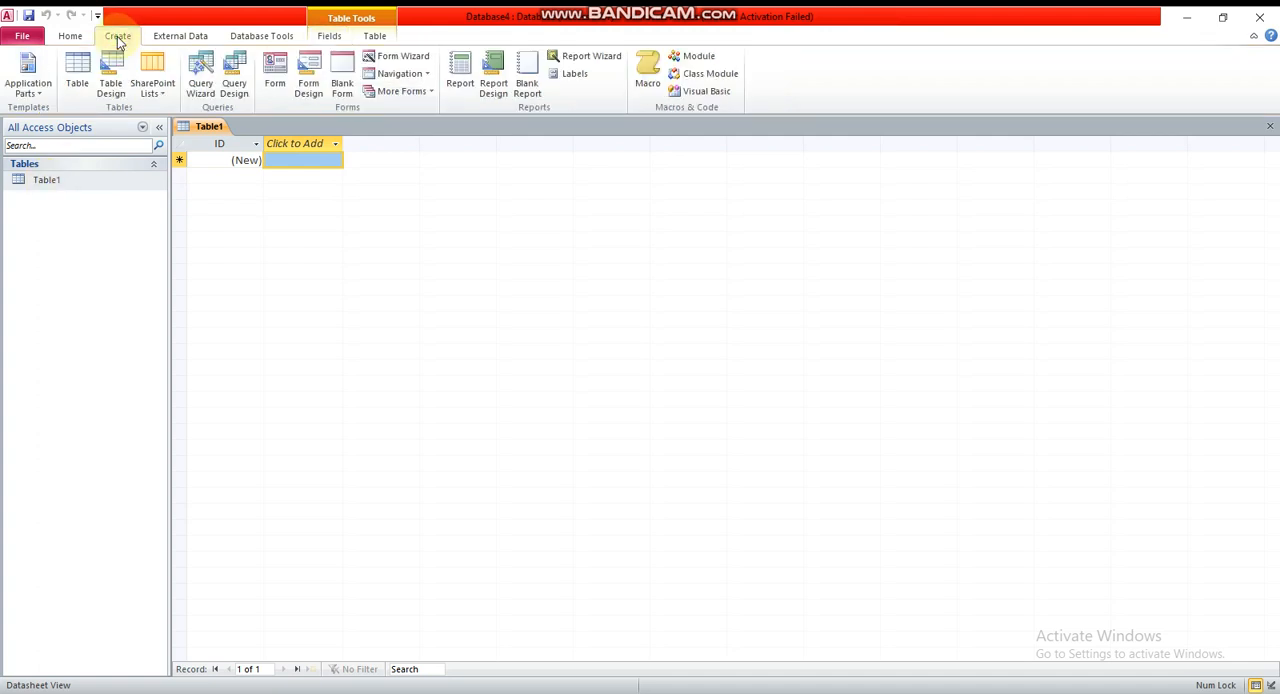
{"action": "left_click", "coordinate": [79, 82]}
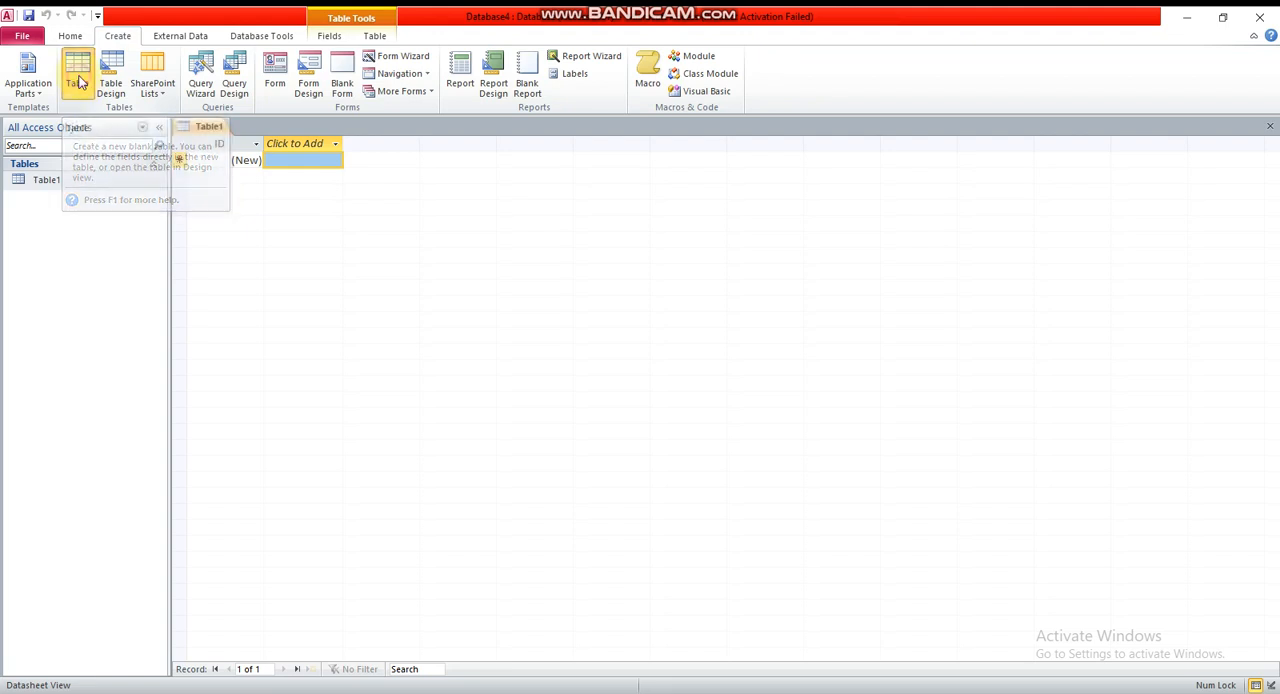
Open Table1 in Design View, saving it under the table name Student
{"action": "left_click", "coordinate": [56, 181]}
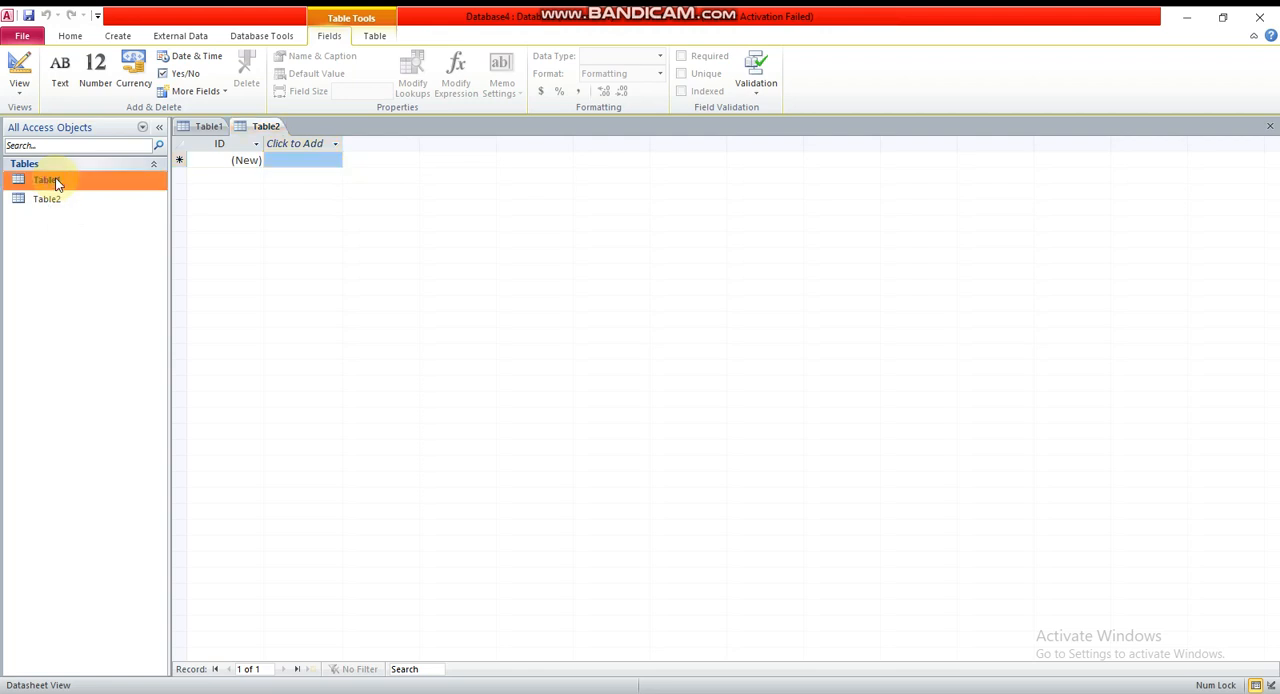
{"action": "right_click", "coordinate": [56, 181]}
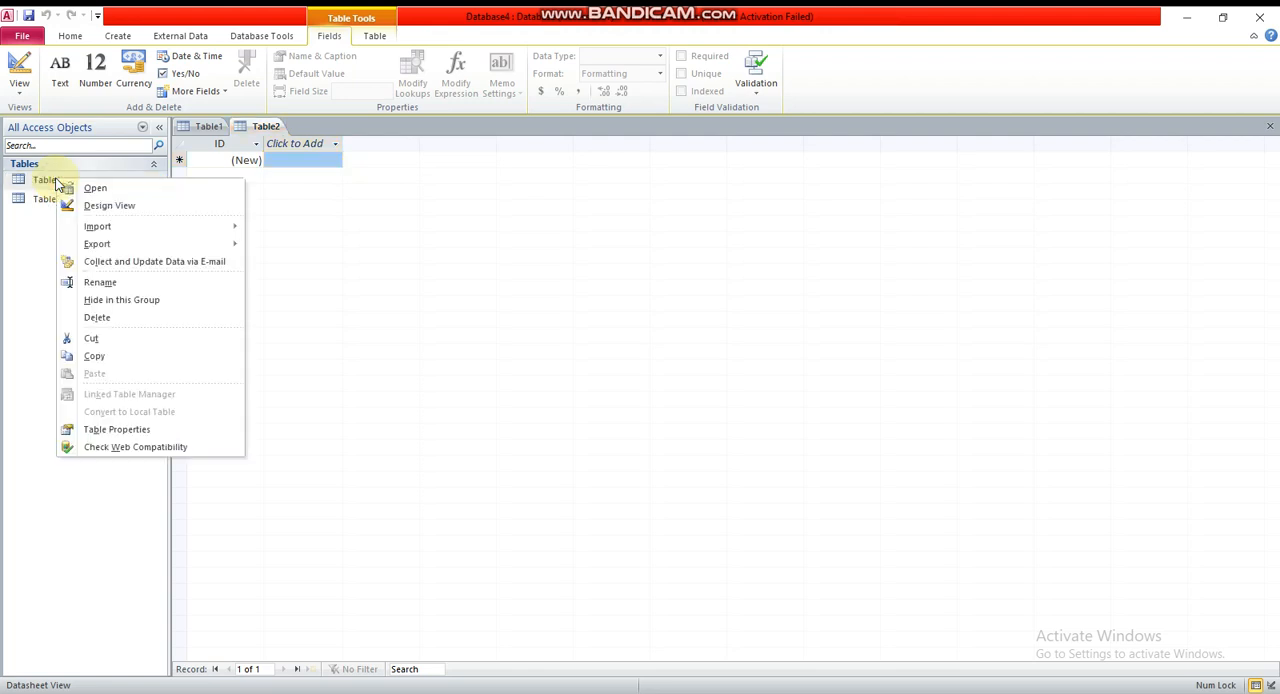
{"action": "left_click", "coordinate": [97, 208]}
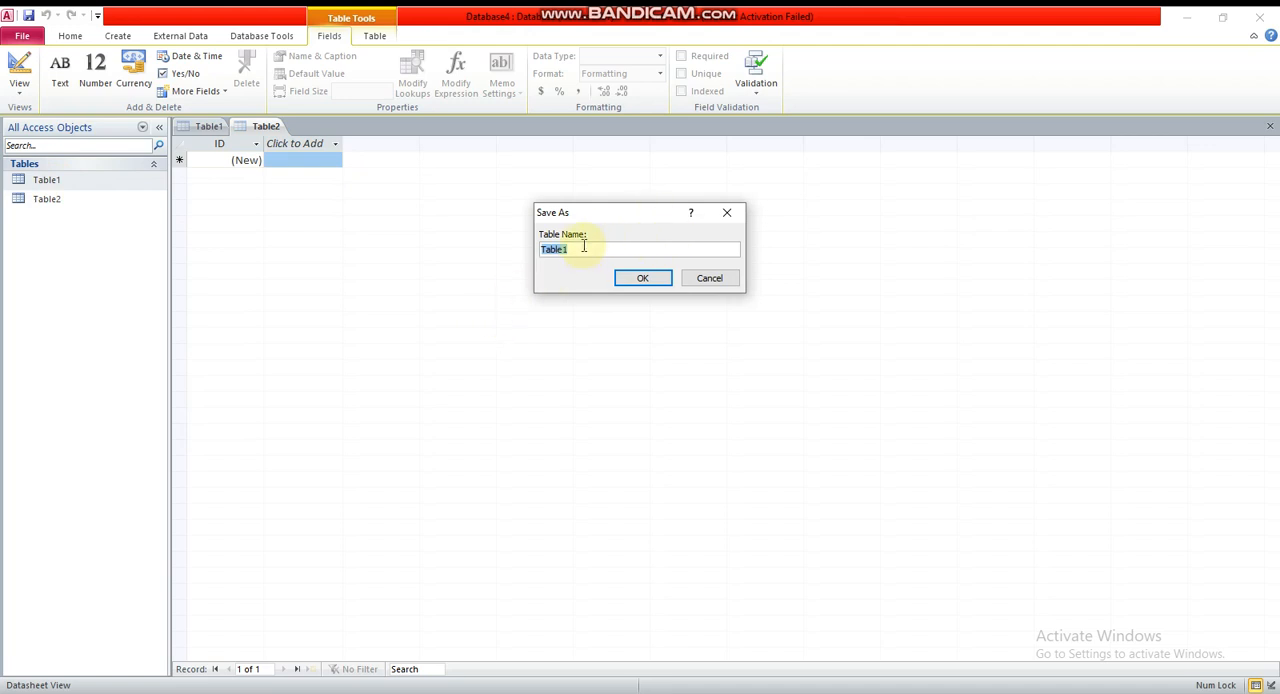
{"action": "type", "text": "Student"}
{"action": "left_click", "coordinate": [643, 279]}
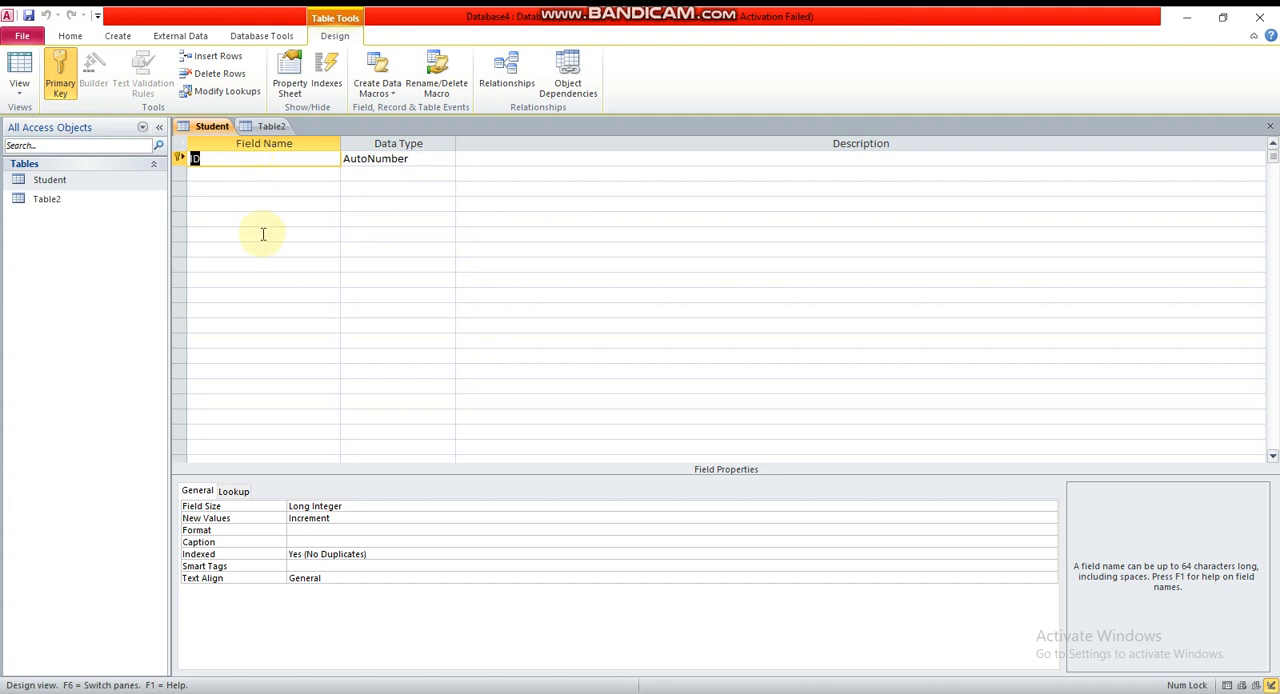
Add a field called Name below ID with the Text data type, accepting the reserved word
{"action": "left_click", "coordinate": [224, 175]}
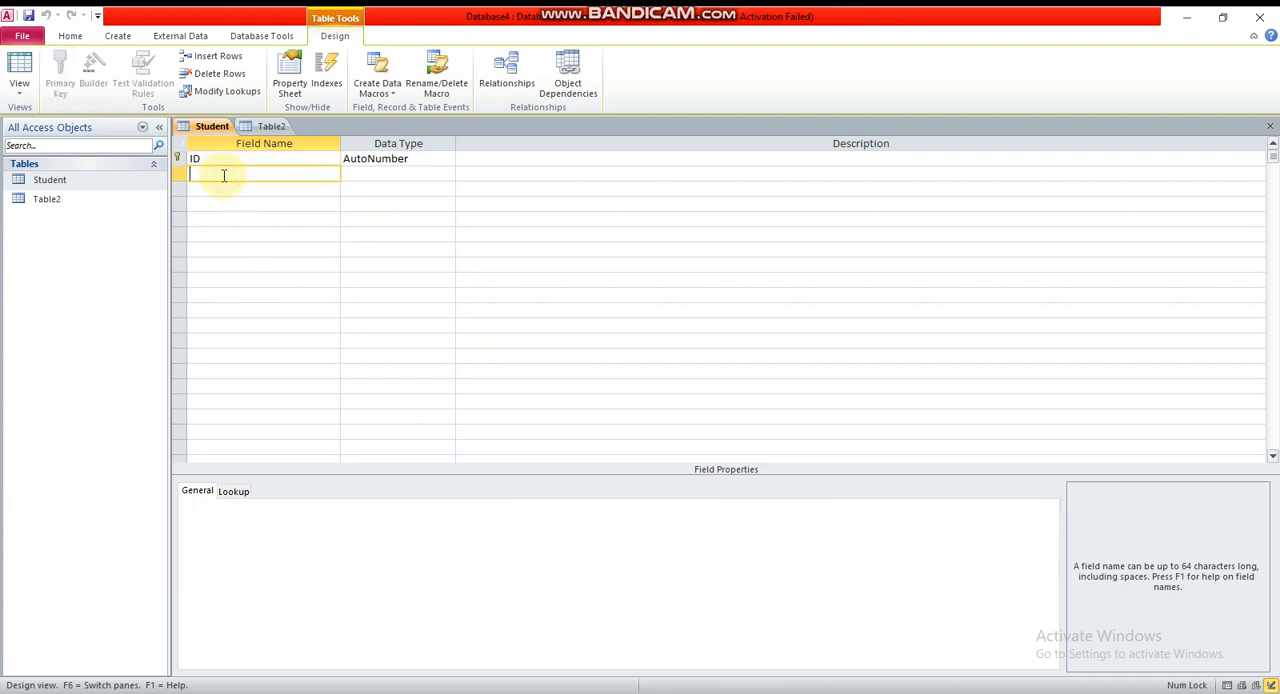
{"action": "type", "text": "Name"}
{"action": "key", "text": "Tab"}
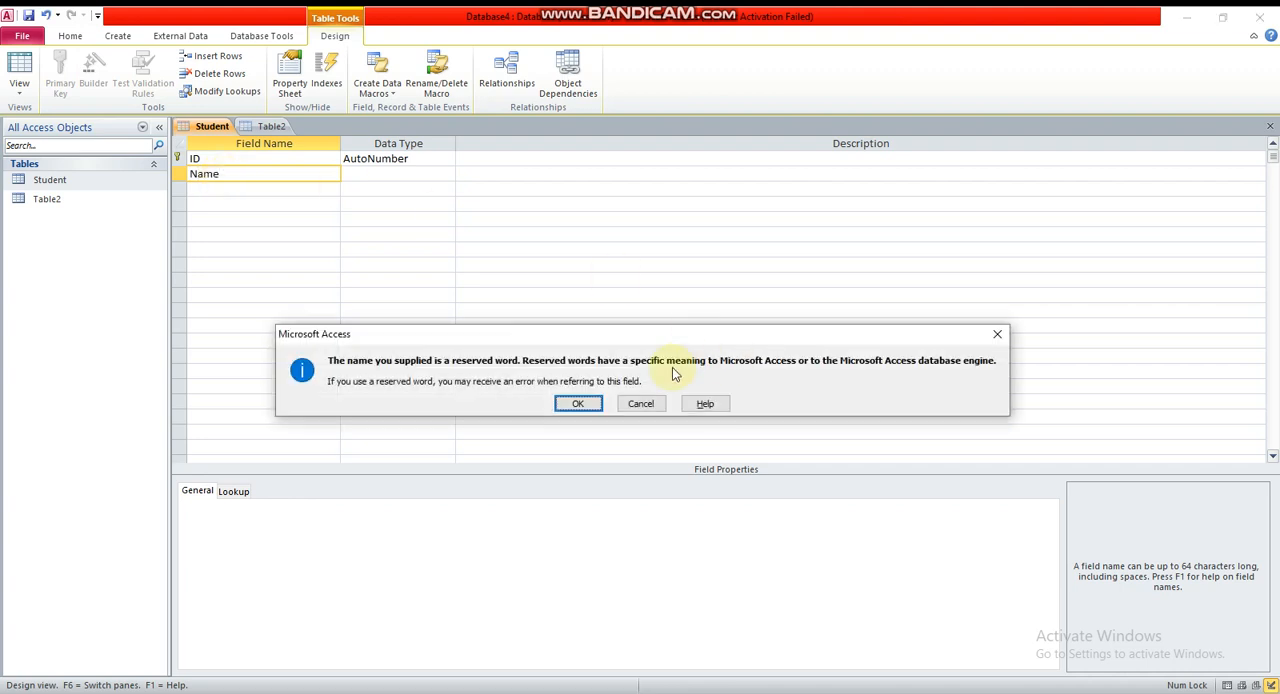
{"action": "left_click", "coordinate": [638, 403]}
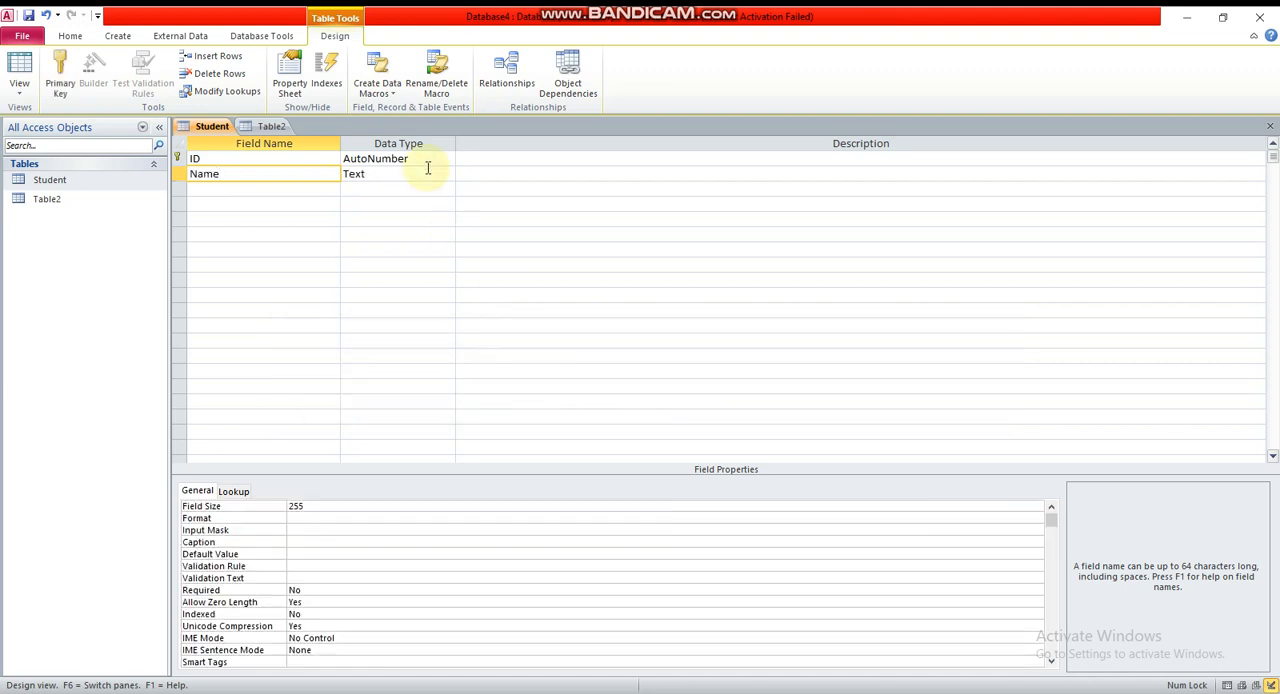
{"action": "left_click", "coordinate": [429, 170]}
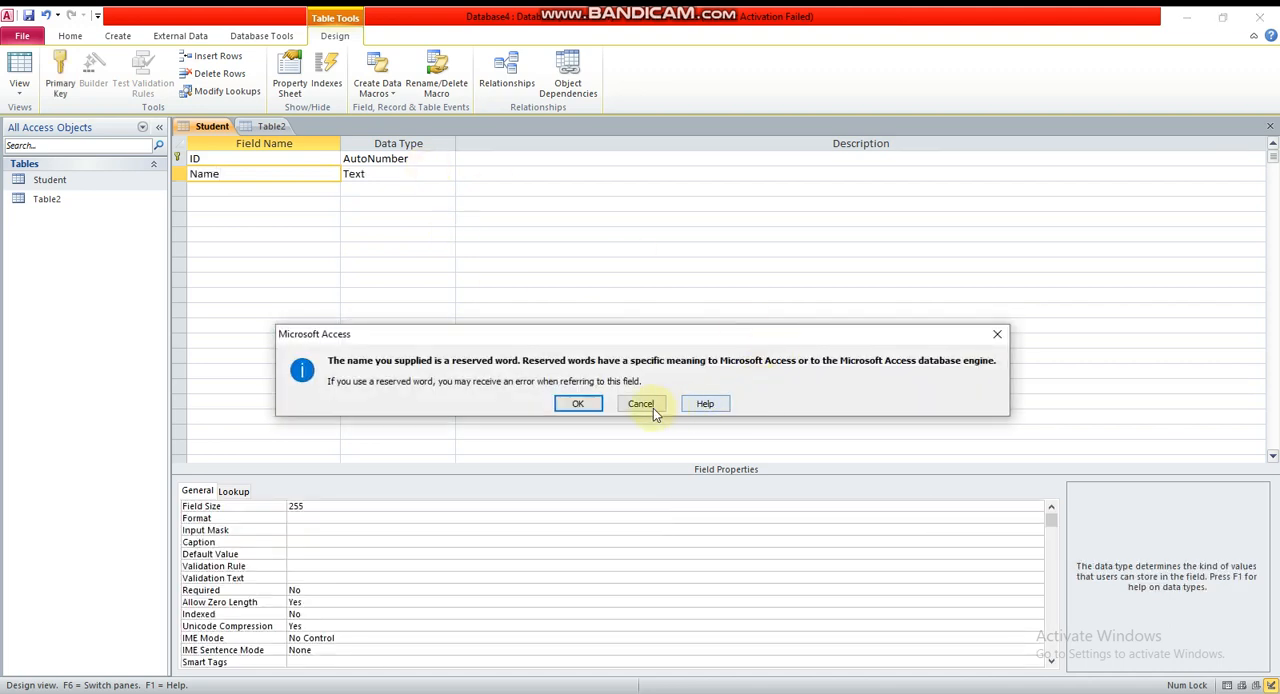
{"action": "left_click", "coordinate": [578, 403]}
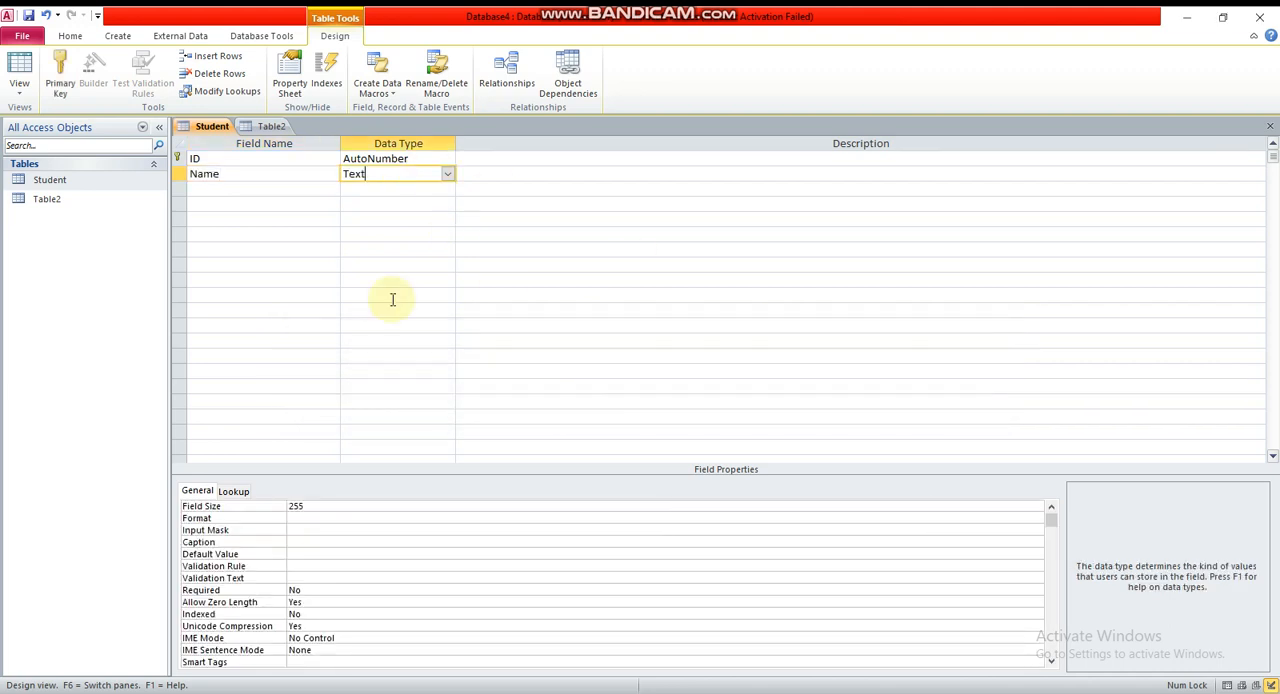
{"action": "left_click", "coordinate": [449, 173]}
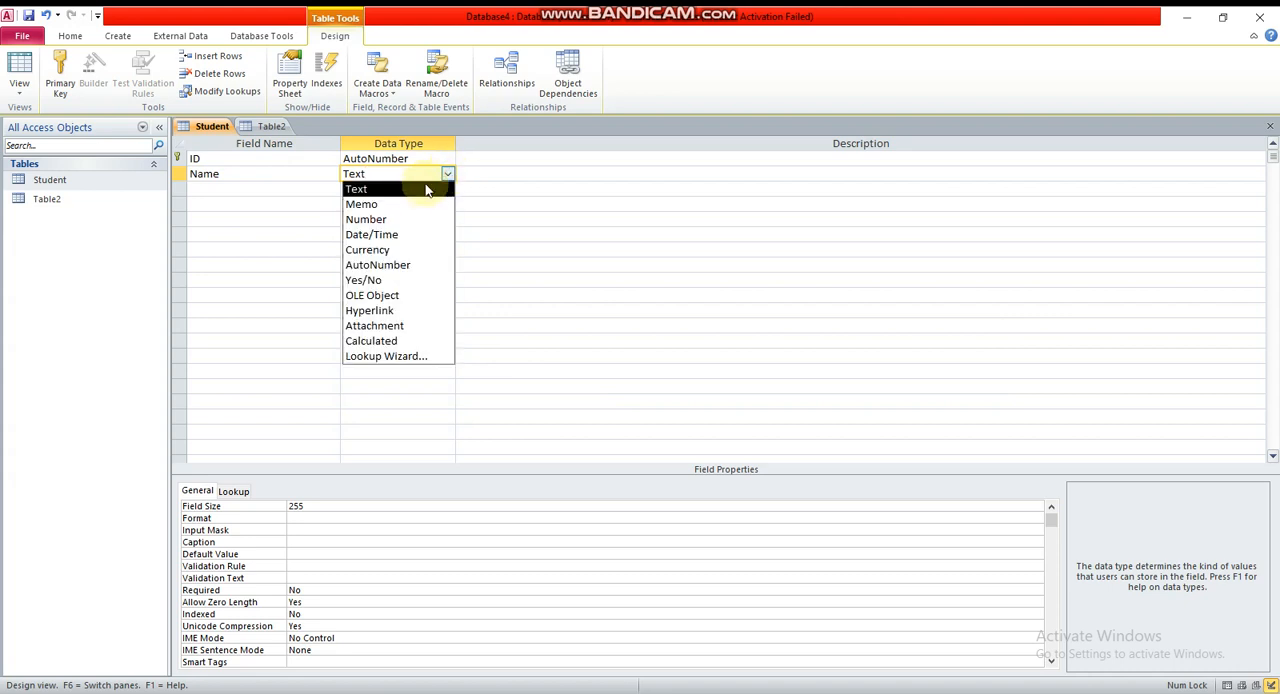
{"action": "left_click", "coordinate": [371, 190]}
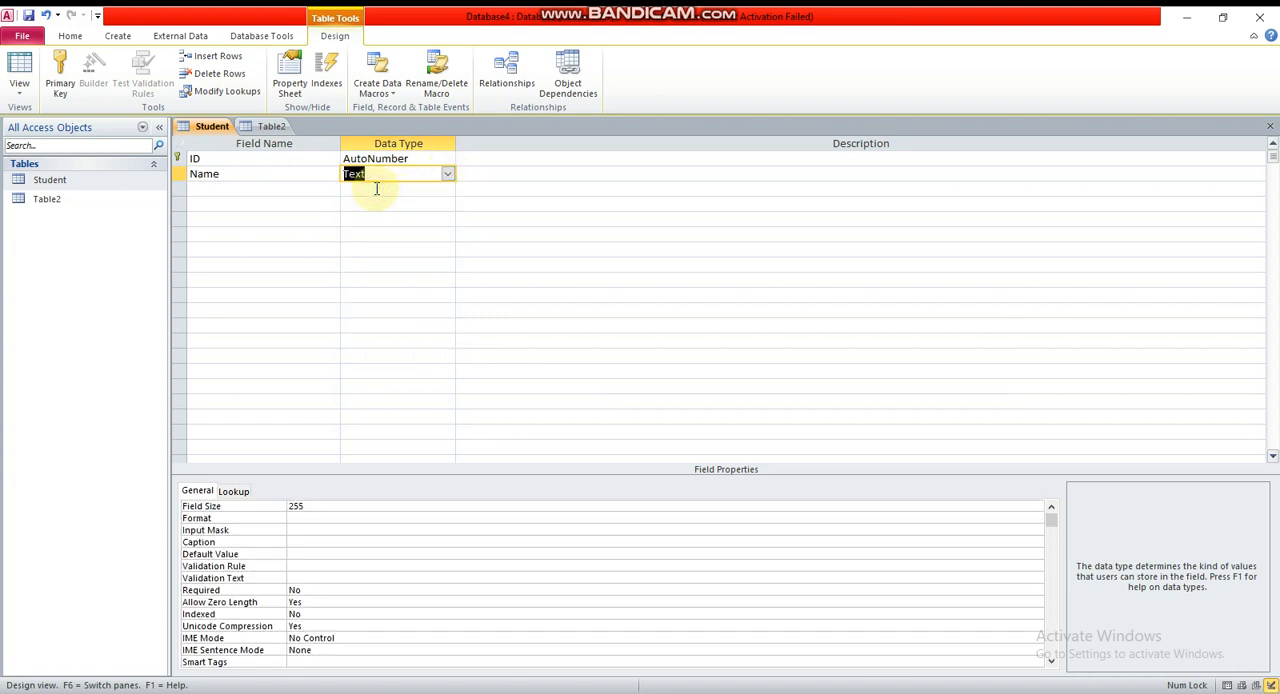
Add a Subject field below Name with the Text data type
{"action": "left_click", "coordinate": [229, 190]}
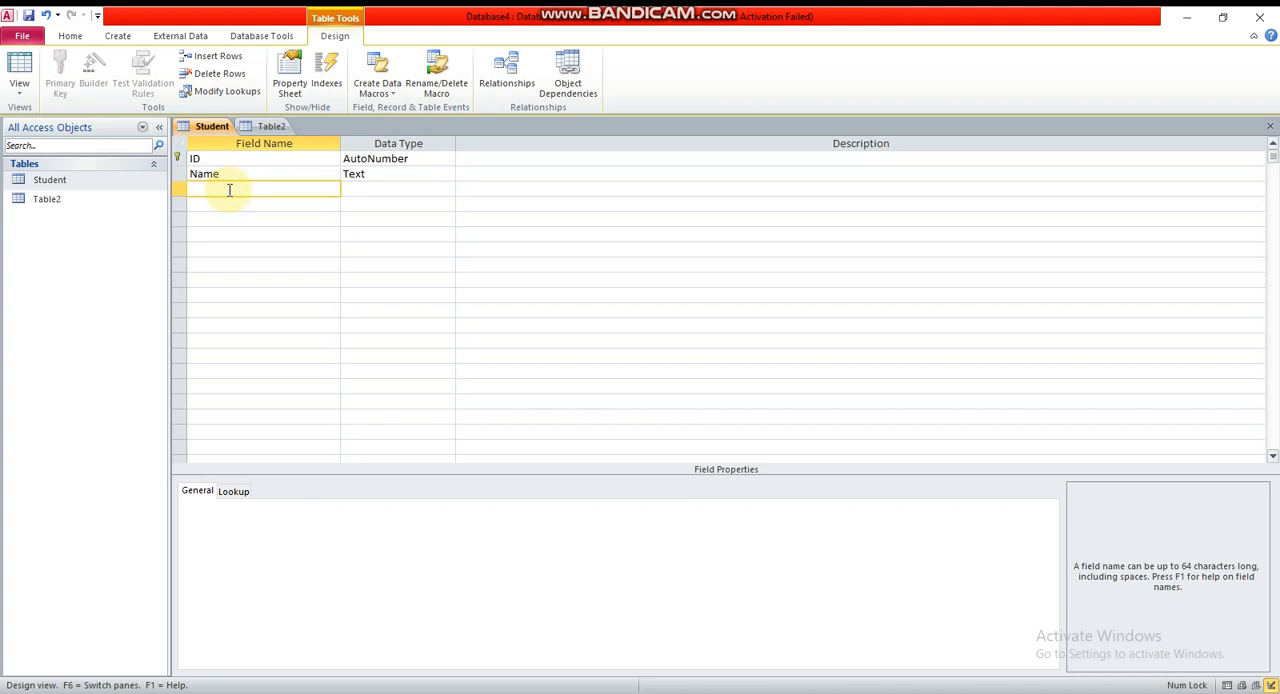
{"action": "type", "text": "Subject"}
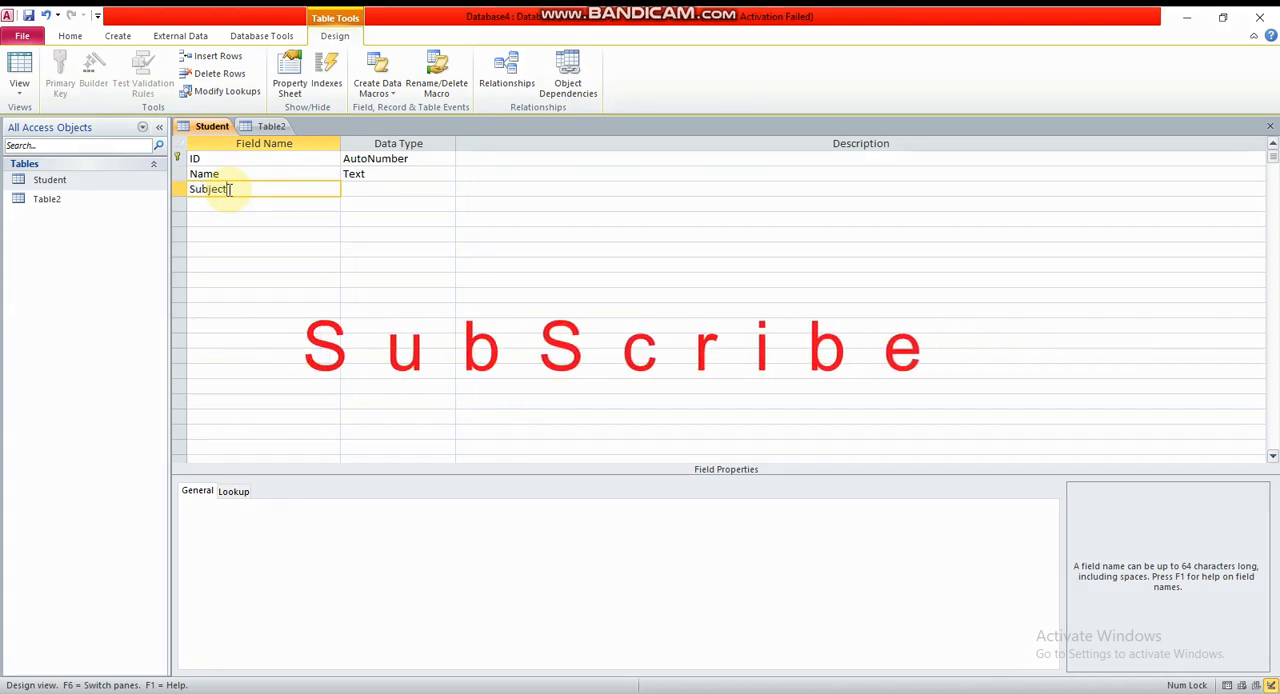
{"action": "key", "text": "Tab"}
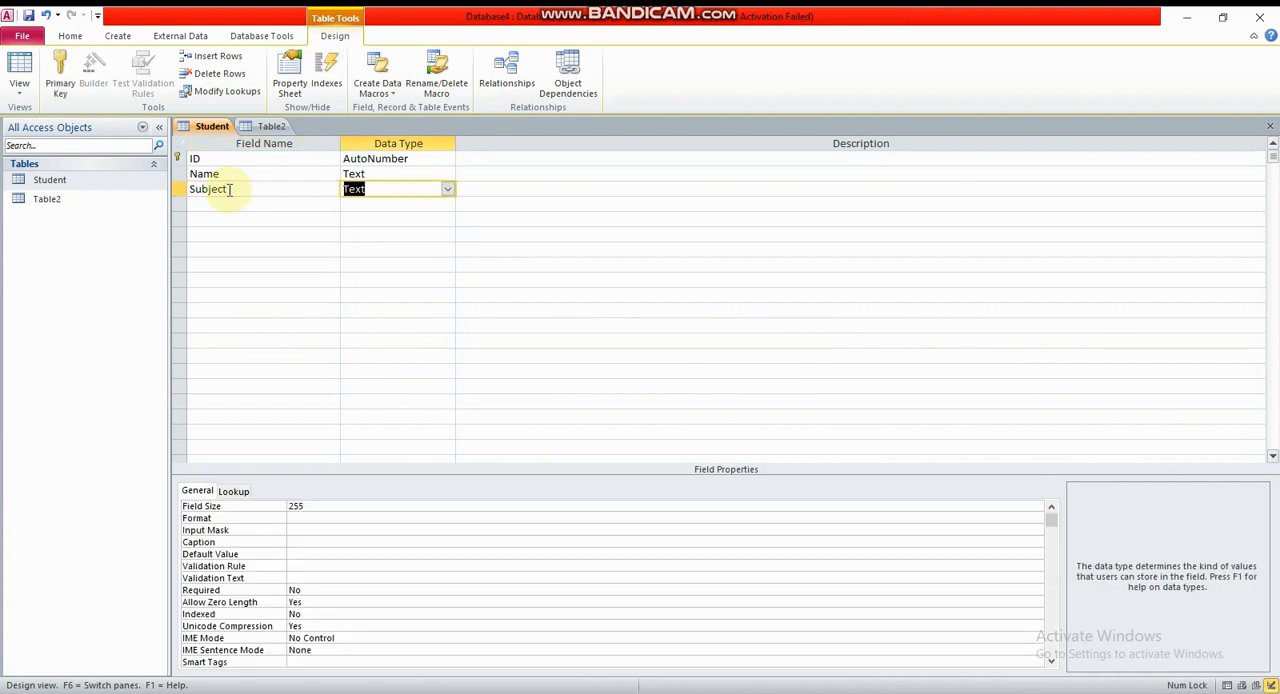
{"action": "left_click", "coordinate": [448, 190]}
{"action": "left_click", "coordinate": [448, 190]}
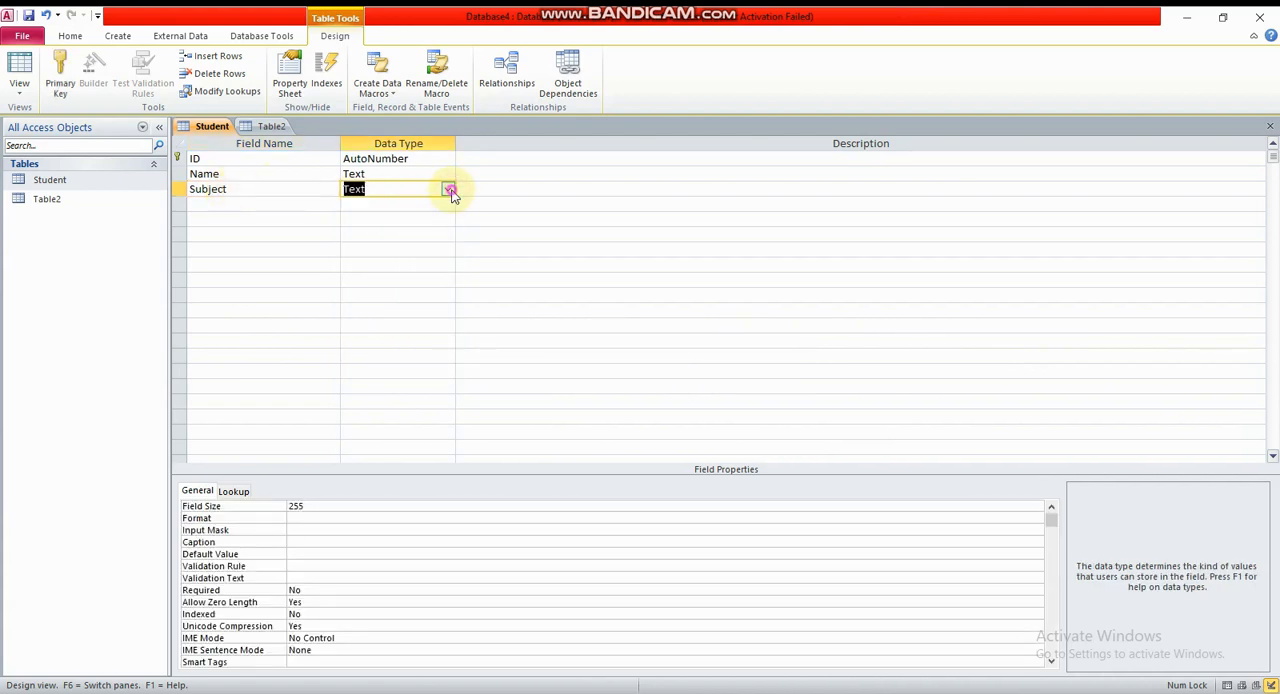
Add a Marks field below Subject and set its data type to Number
{"action": "left_click", "coordinate": [240, 205]}
{"action": "type", "text": "MArks"}
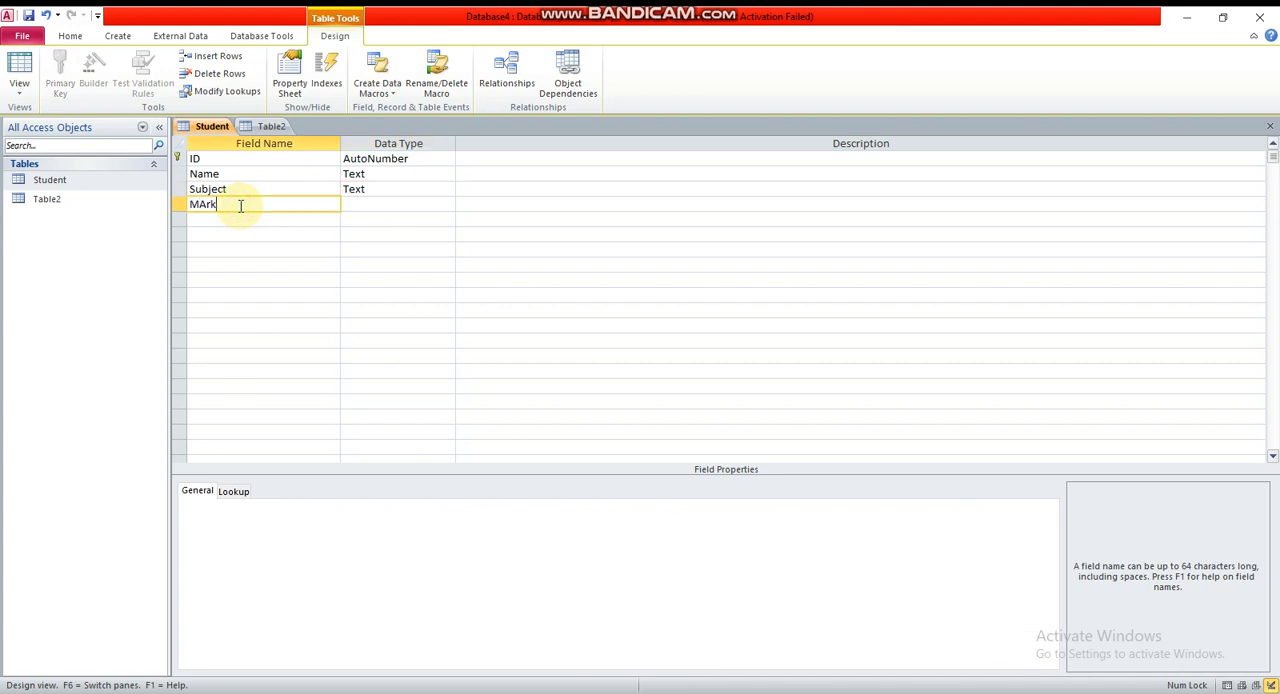
{"action": "key", "text": "BackSpace"}
{"action": "key", "text": "BackSpace"}
{"action": "key", "text": "BackSpace"}
{"action": "key", "text": "BackSpace"}
{"action": "type", "text": "arks"}
{"action": "key", "text": "Tab"}
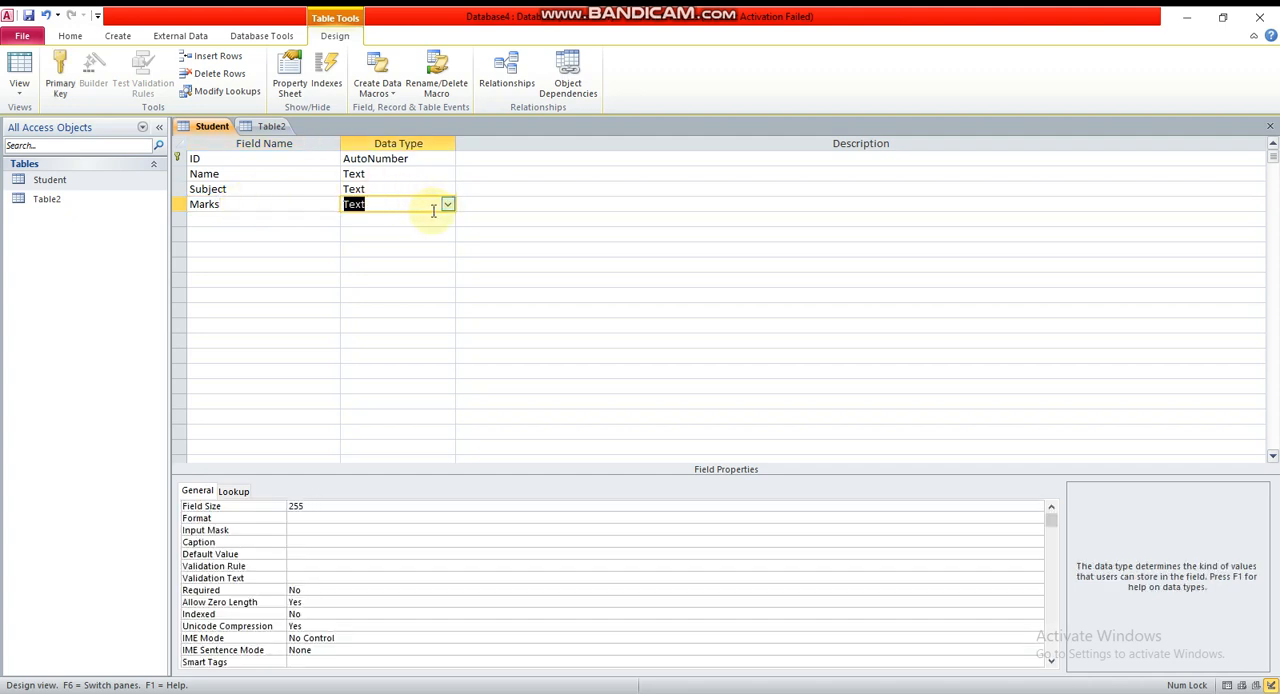
{"action": "left_click", "coordinate": [450, 205]}
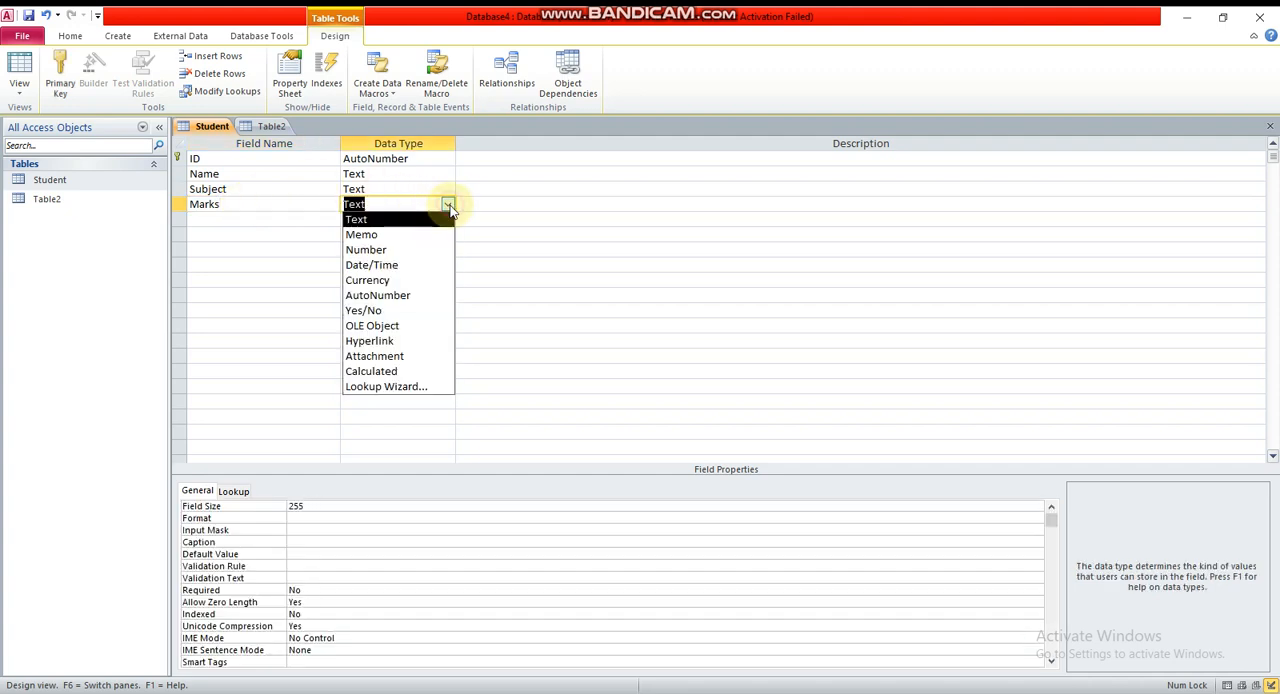
{"action": "left_click", "coordinate": [381, 256]}
Add a Fees field below Marks and set its data type to Currency
{"action": "left_click", "coordinate": [225, 219]}
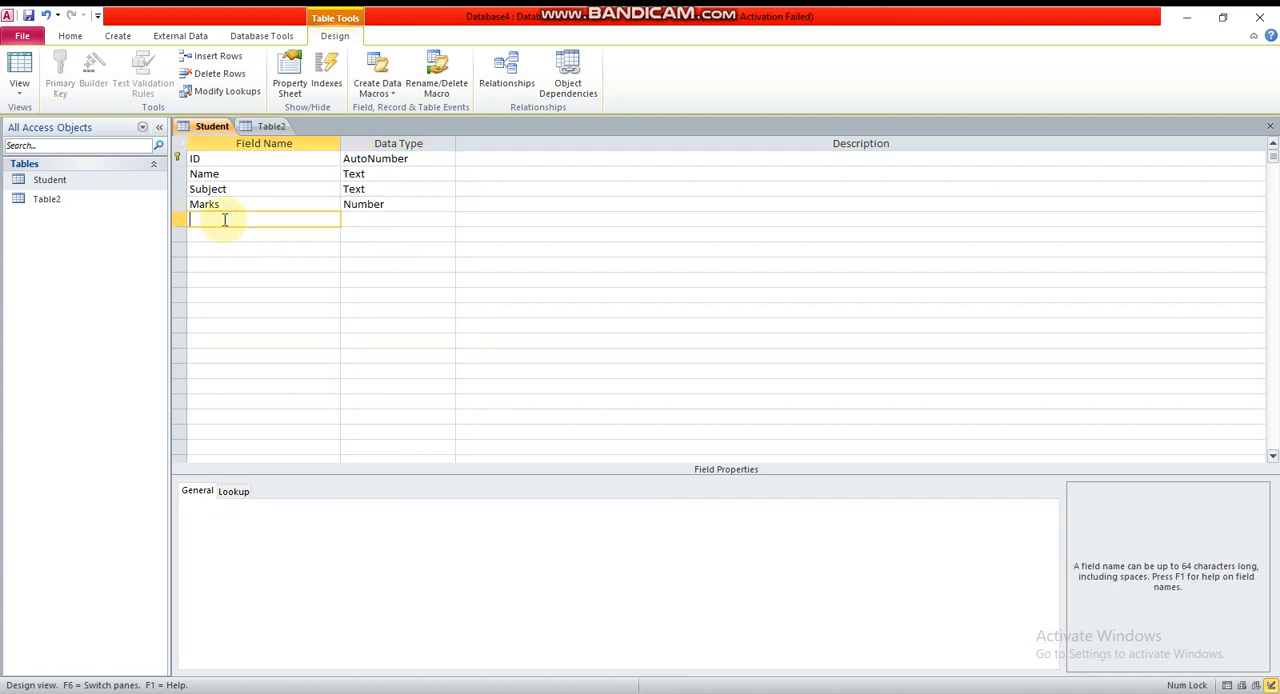
{"action": "type", "text": "Fees"}
{"action": "key", "text": "Tab"}
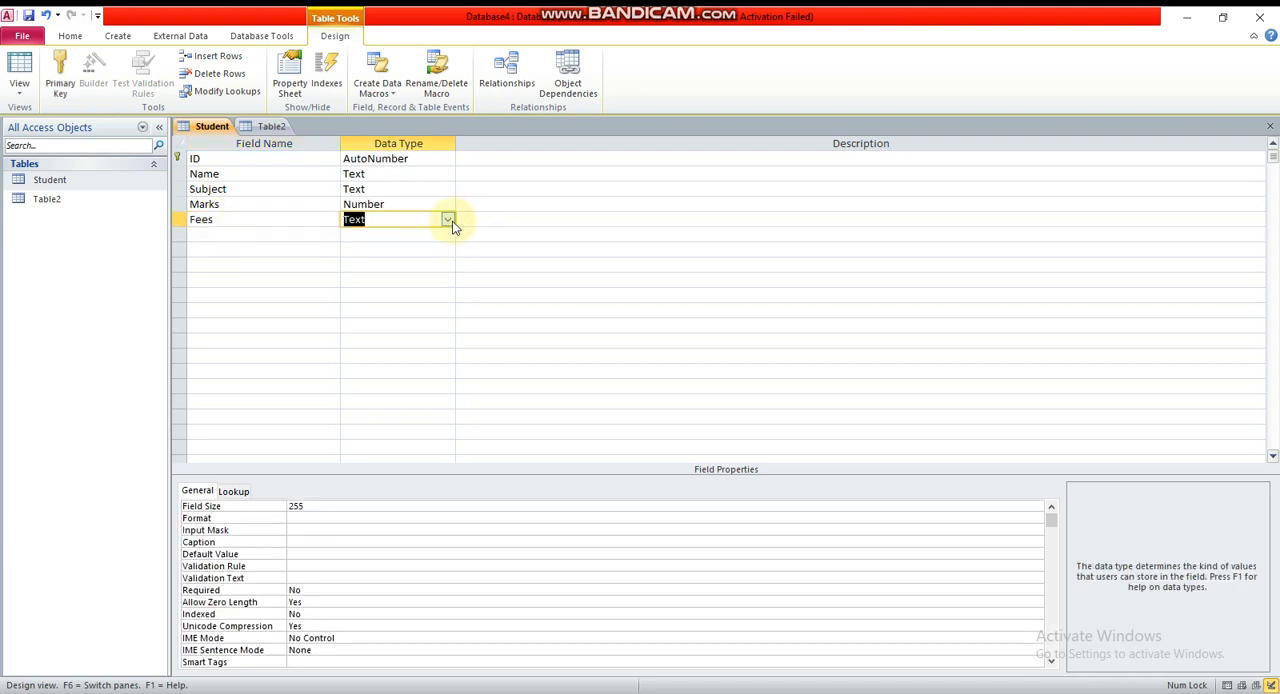
{"action": "left_click", "coordinate": [449, 221]}
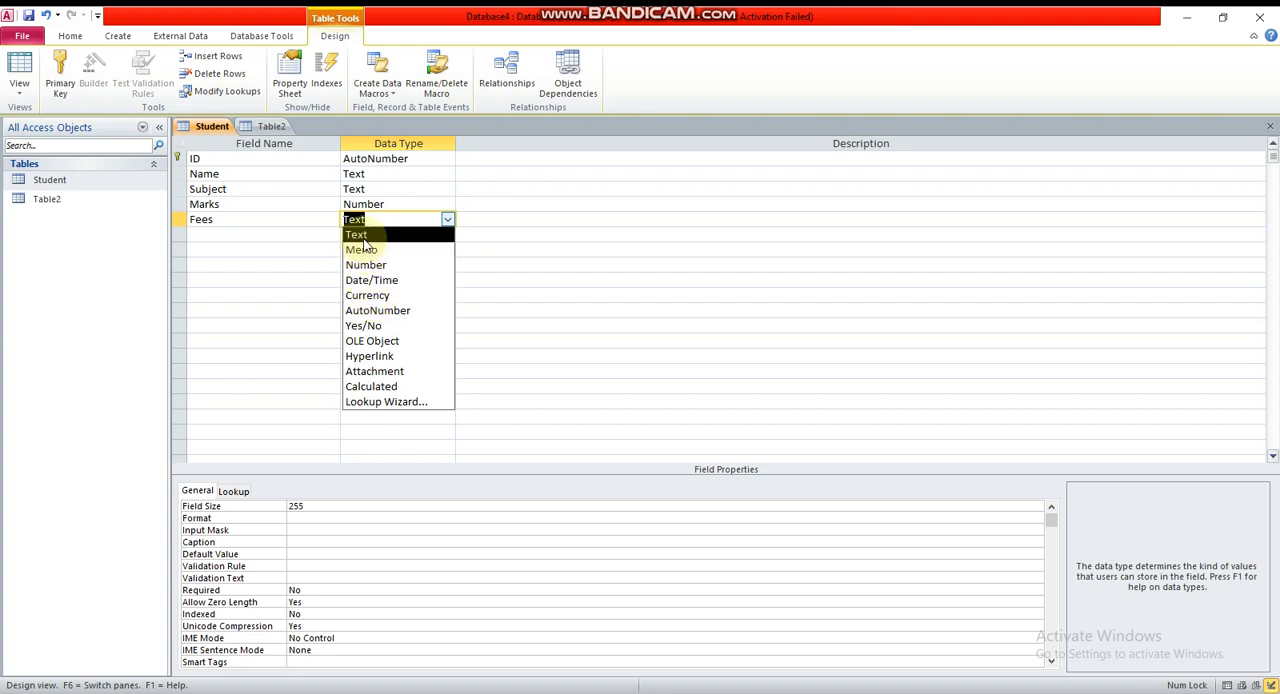
{"action": "left_click", "coordinate": [380, 297]}
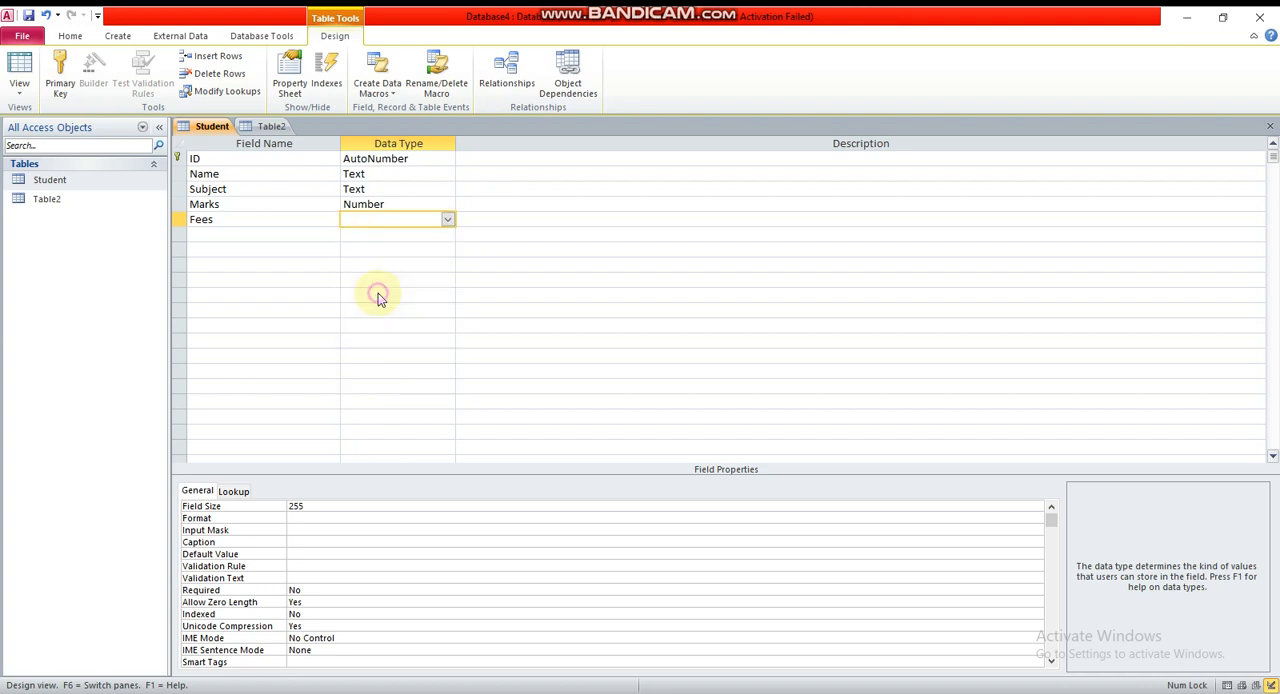
Add an Address field below Fees with the Text data type
{"action": "left_click", "coordinate": [202, 235]}
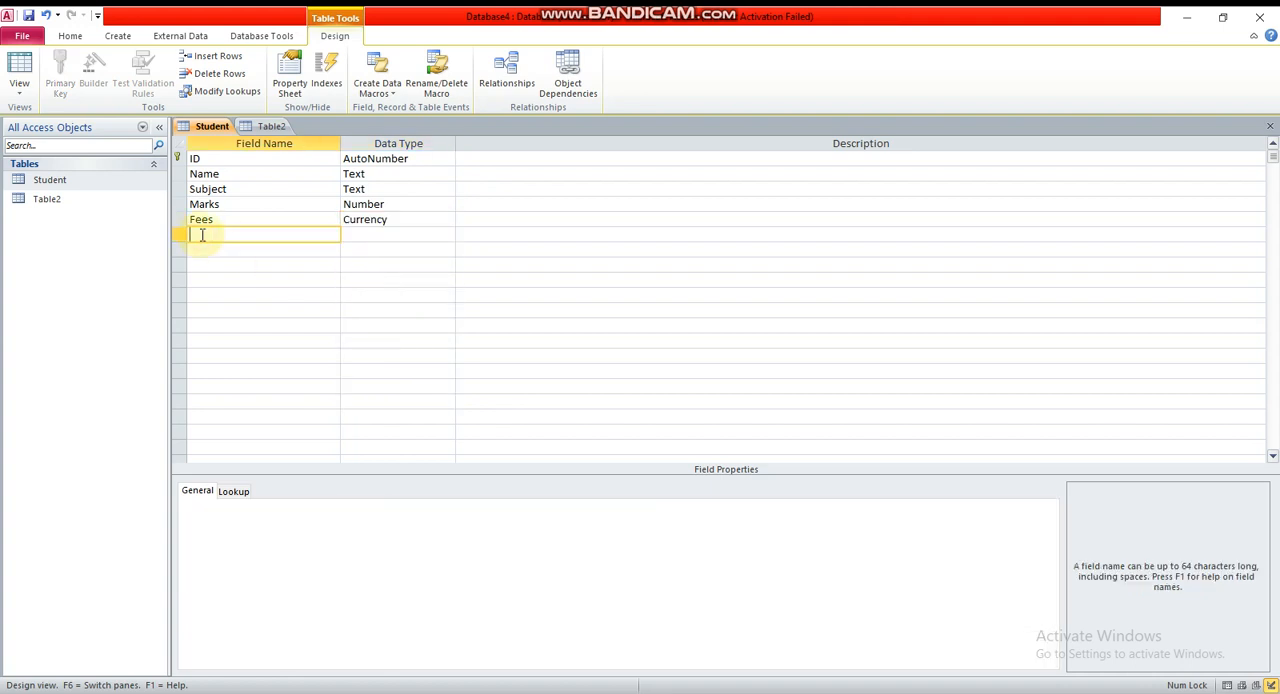
{"action": "type", "text": "Address"}
{"action": "key", "text": "Tab"}
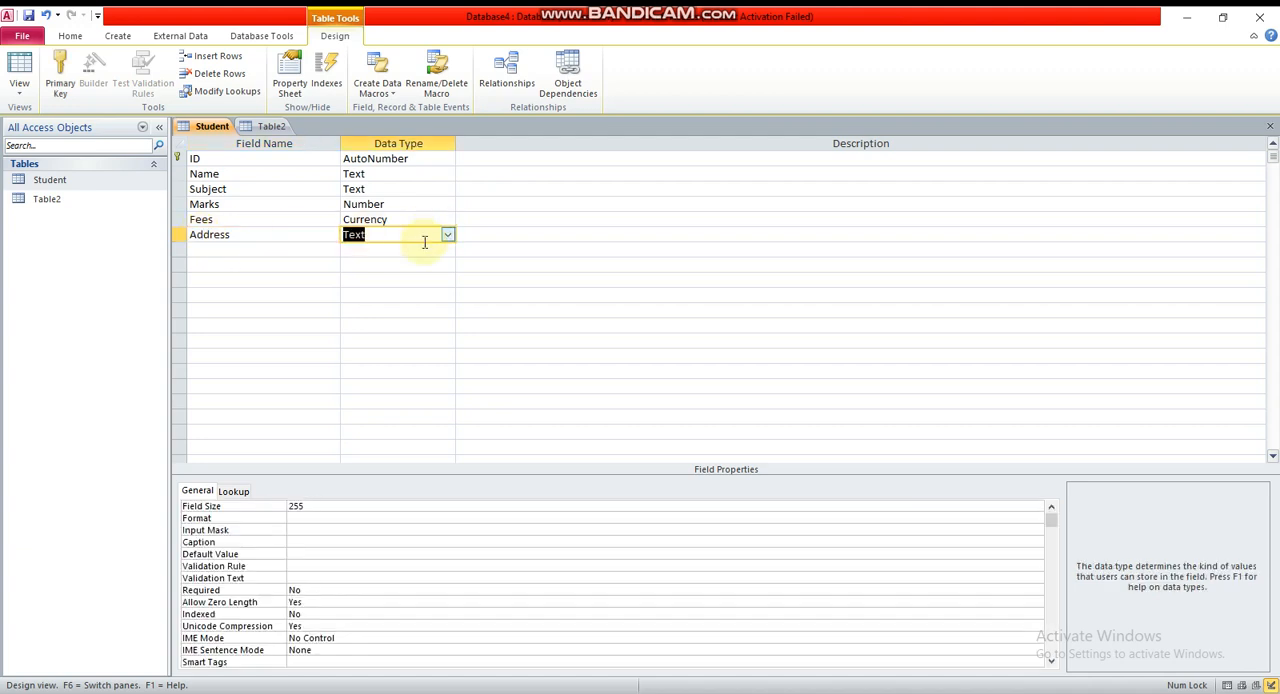
{"action": "left_click", "coordinate": [274, 278]}
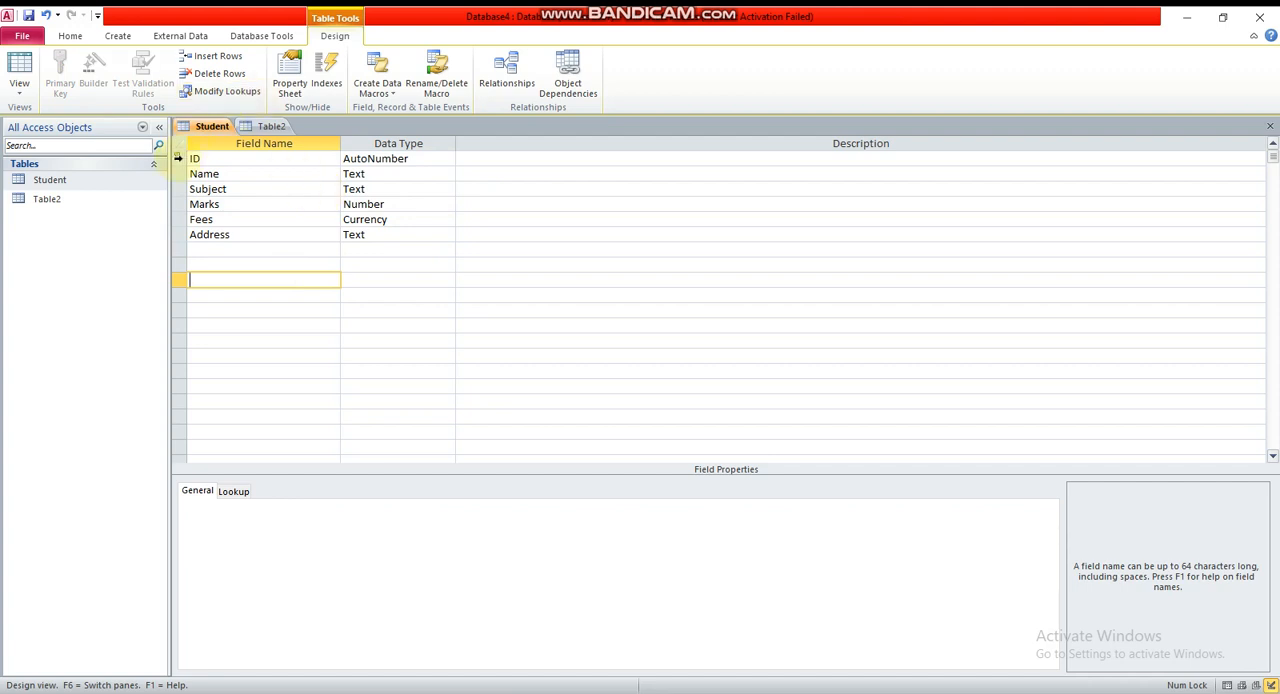
Rename the primary key field ID as Roll No and save the Student table design
{"action": "left_click", "coordinate": [177, 158]}
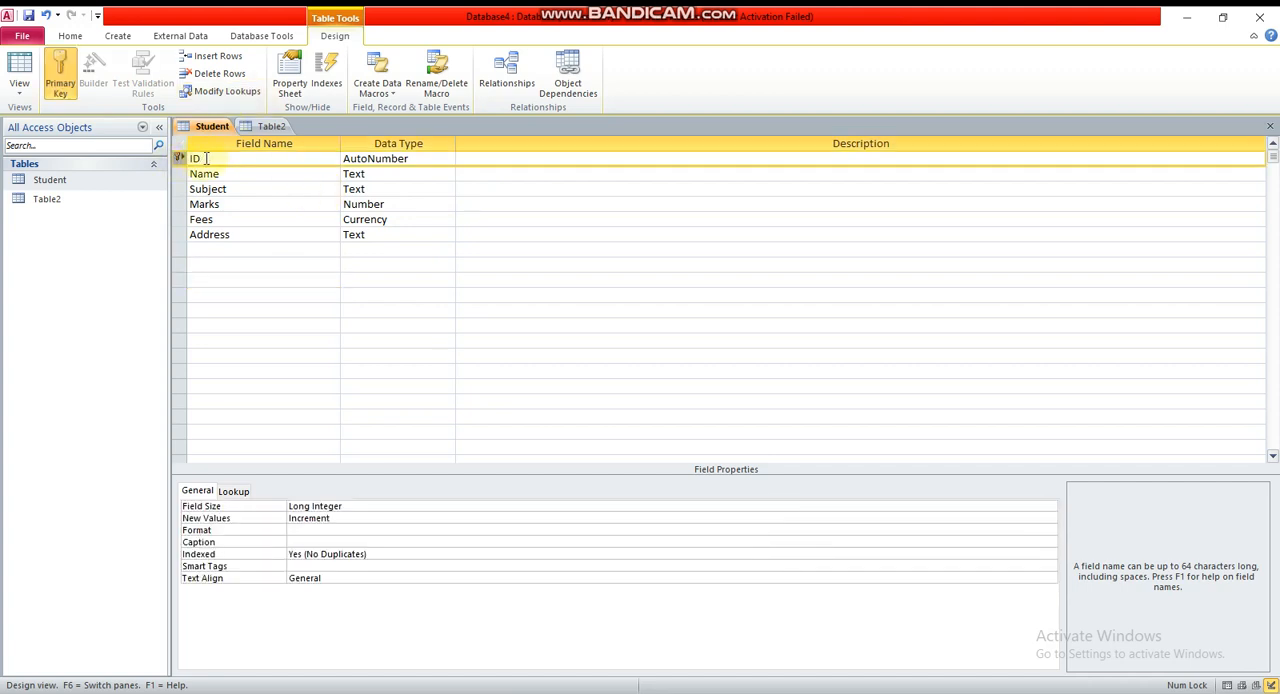
{"action": "left_click", "coordinate": [206, 158]}
{"action": "key", "text": "BackSpace"}
{"action": "key", "text": "BackSpace"}
{"action": "type", "text": "Roll No"}
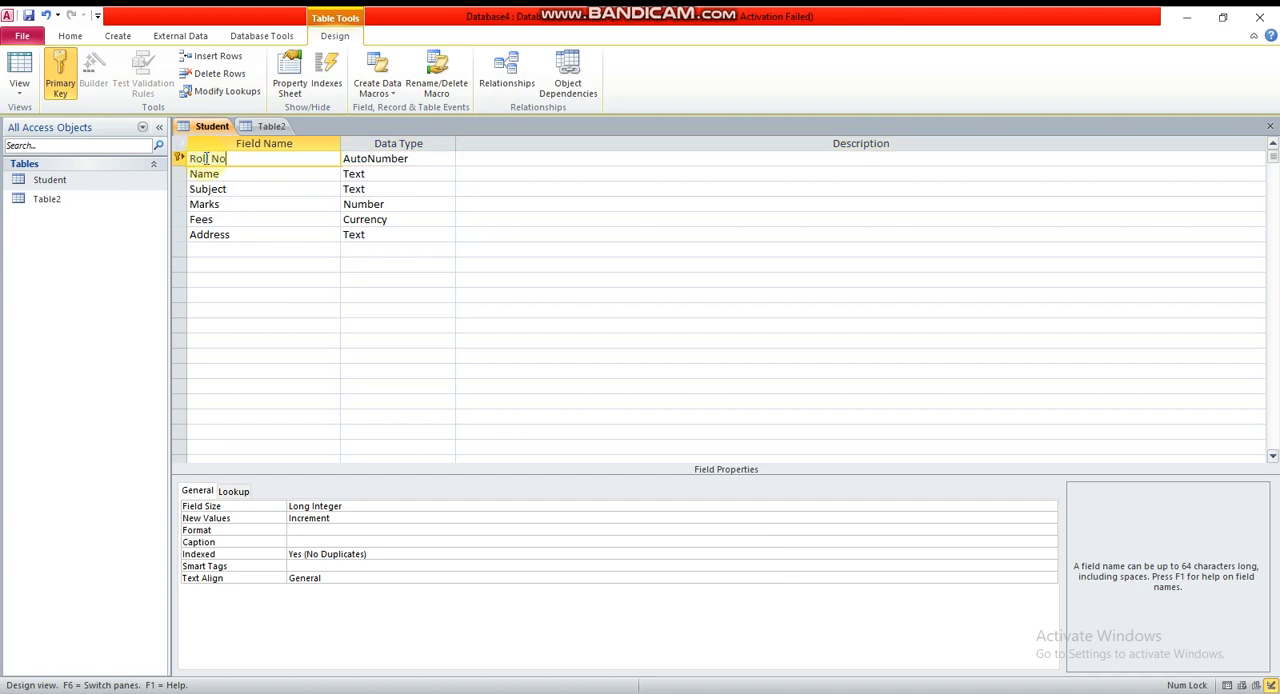
{"action": "left_click", "coordinate": [355, 161]}
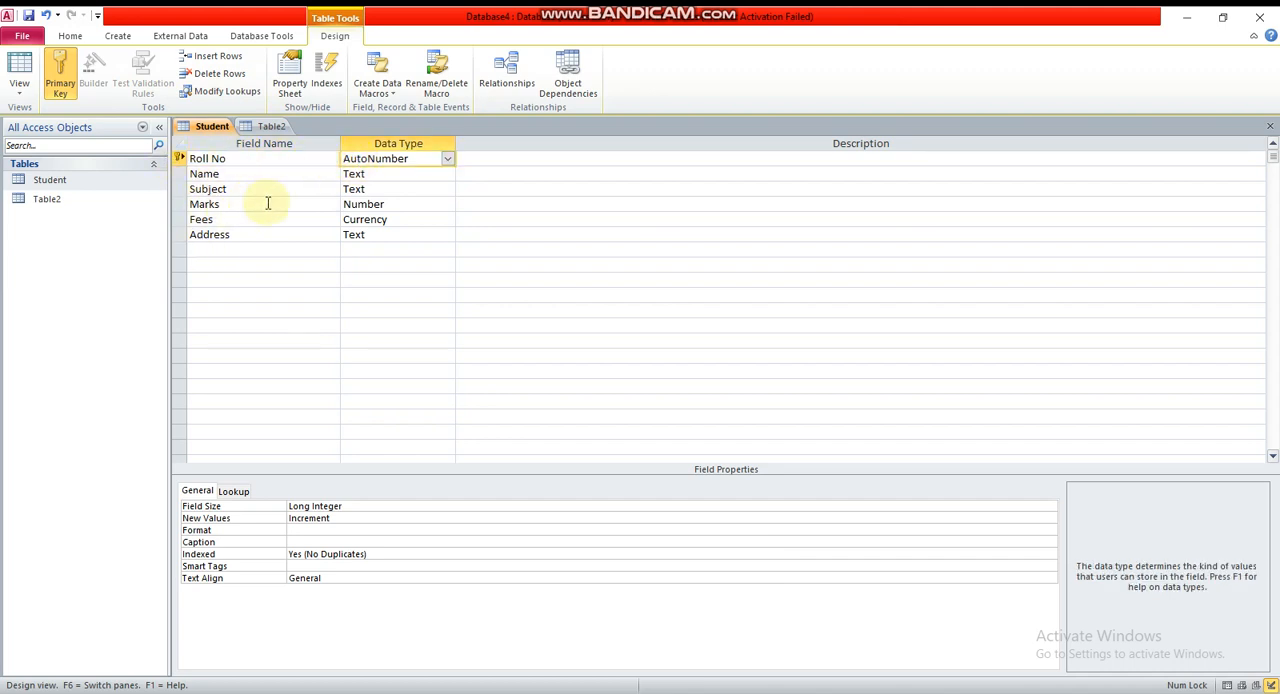
{"action": "left_click", "coordinate": [29, 16]}
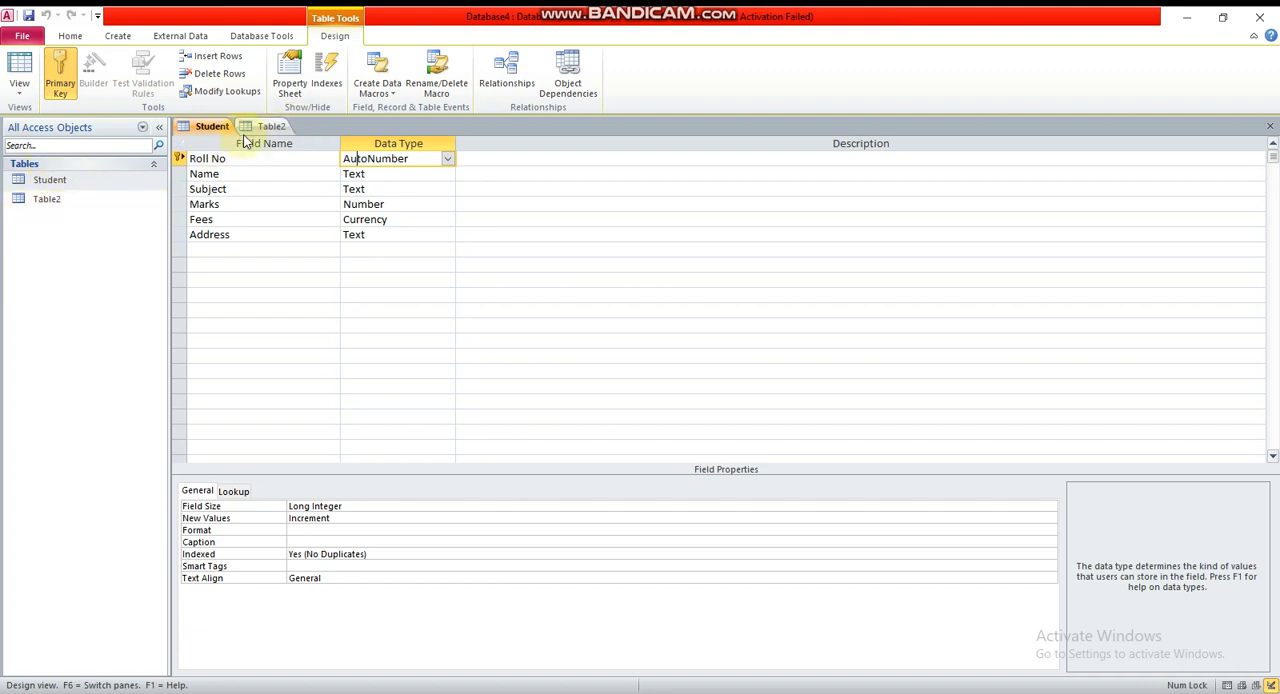
Close the unused Table2 and open the Student table in Datasheet View
{"action": "left_click", "coordinate": [268, 129]}
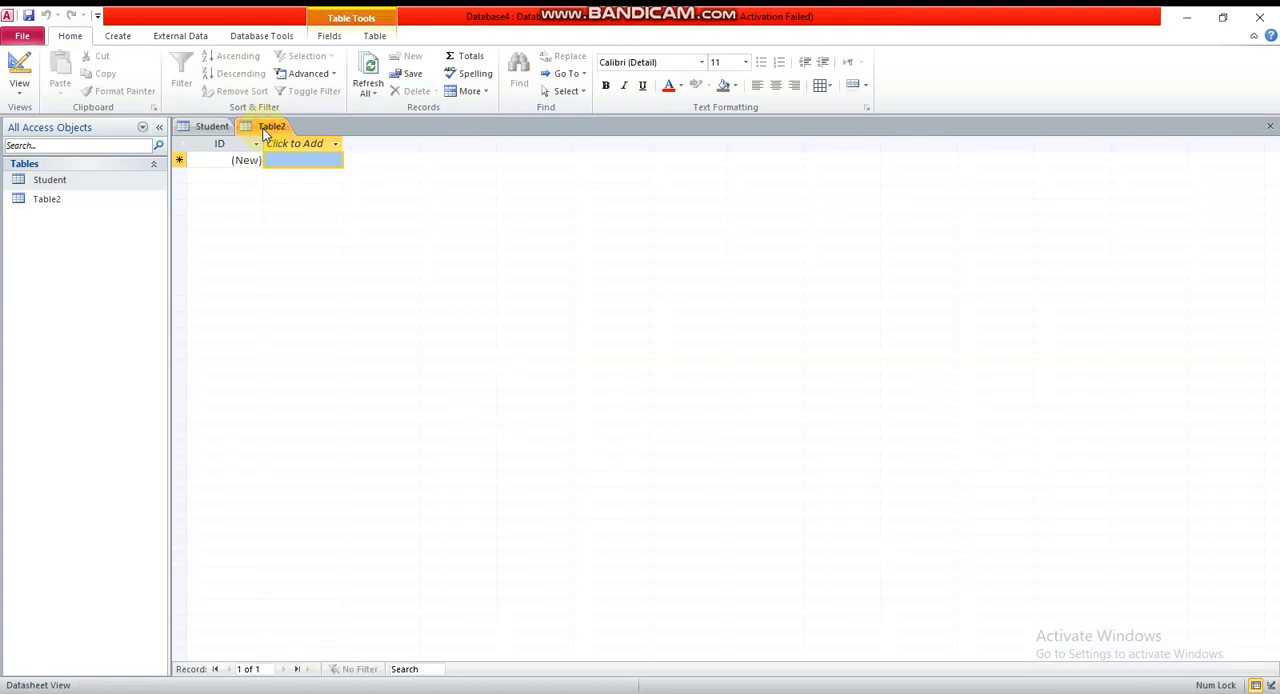
{"action": "left_click", "coordinate": [1270, 126]}
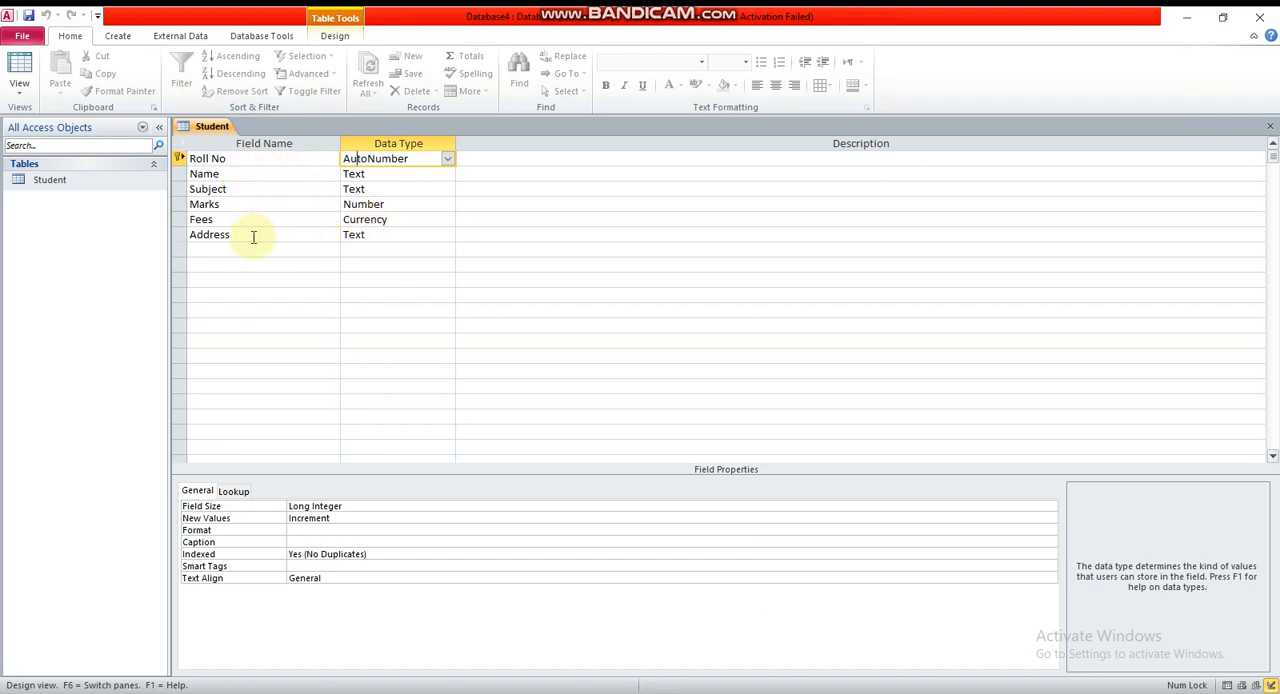
{"action": "double_click", "coordinate": [42, 181]}
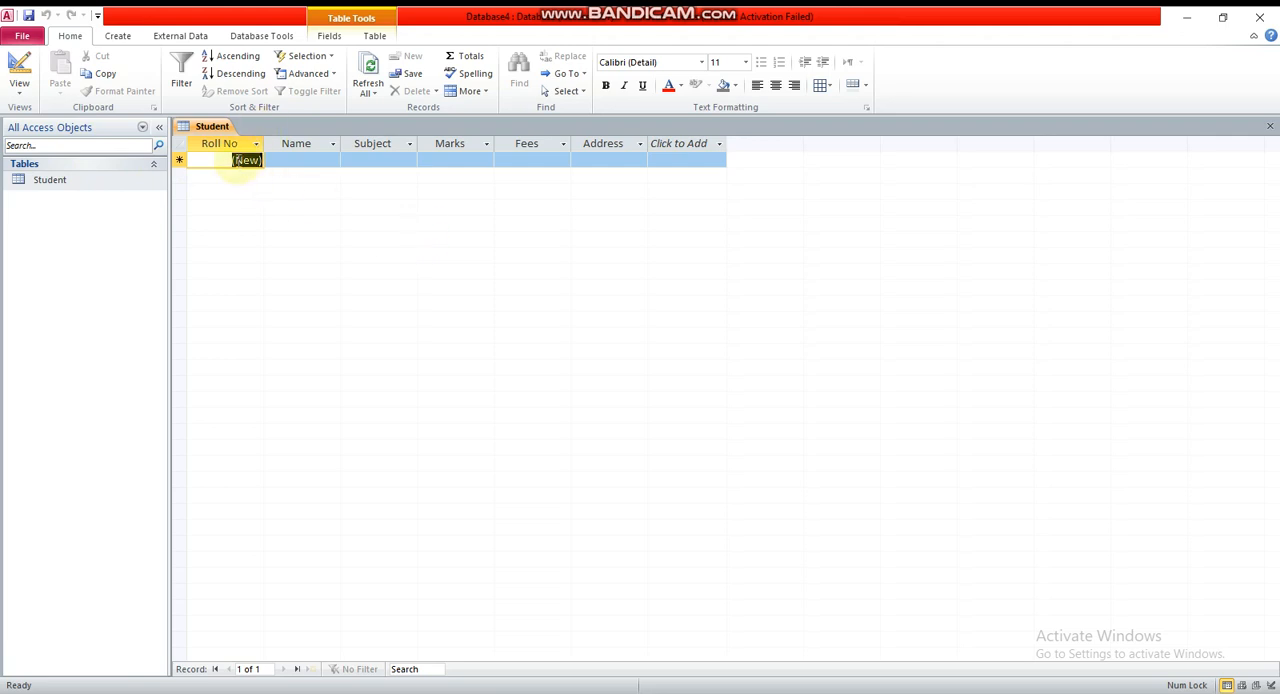
Start the first Student record by entering the student's name and the subject Bio
{"action": "key", "text": "1"}
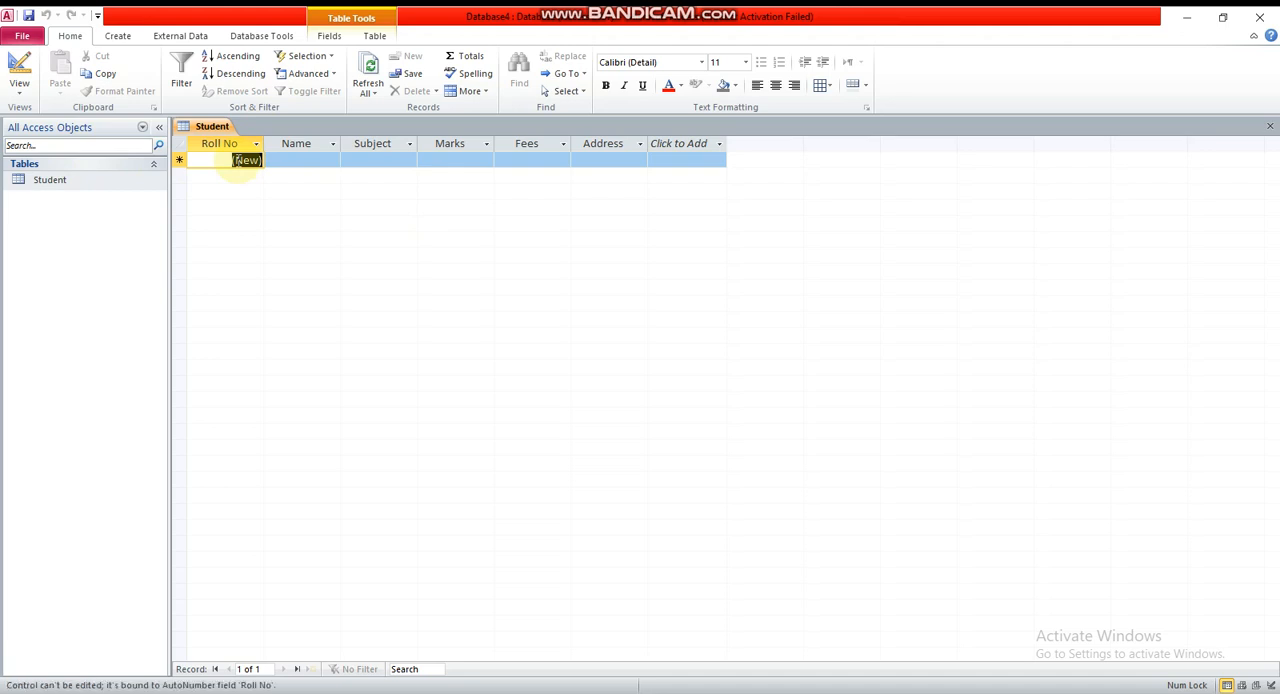
{"action": "left_click", "coordinate": [297, 159]}
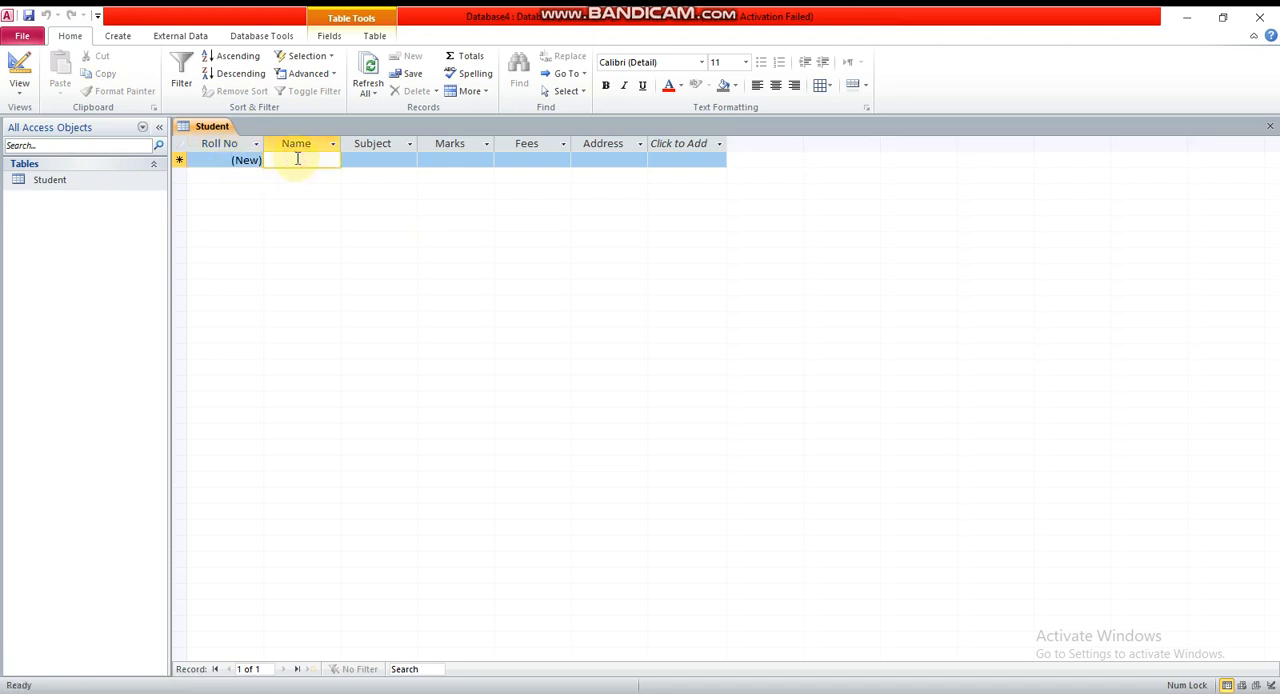
{"action": "type", "text": "Alia"}
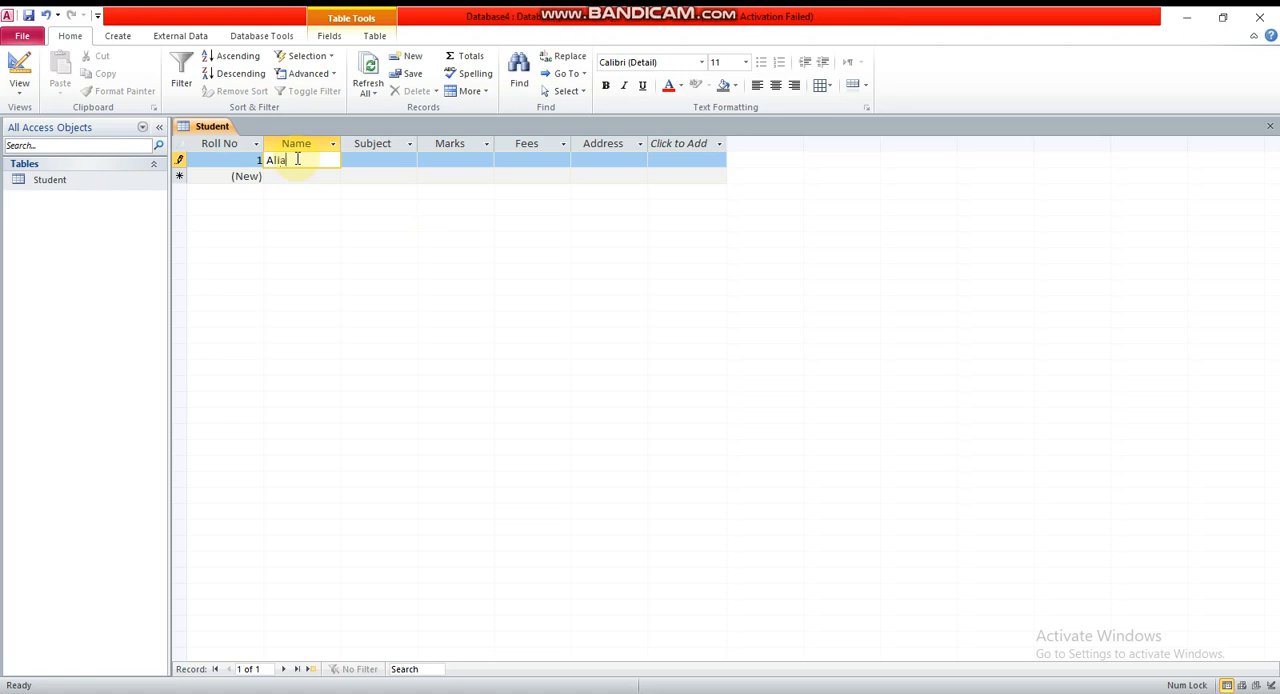
{"action": "key", "text": "Tab"}
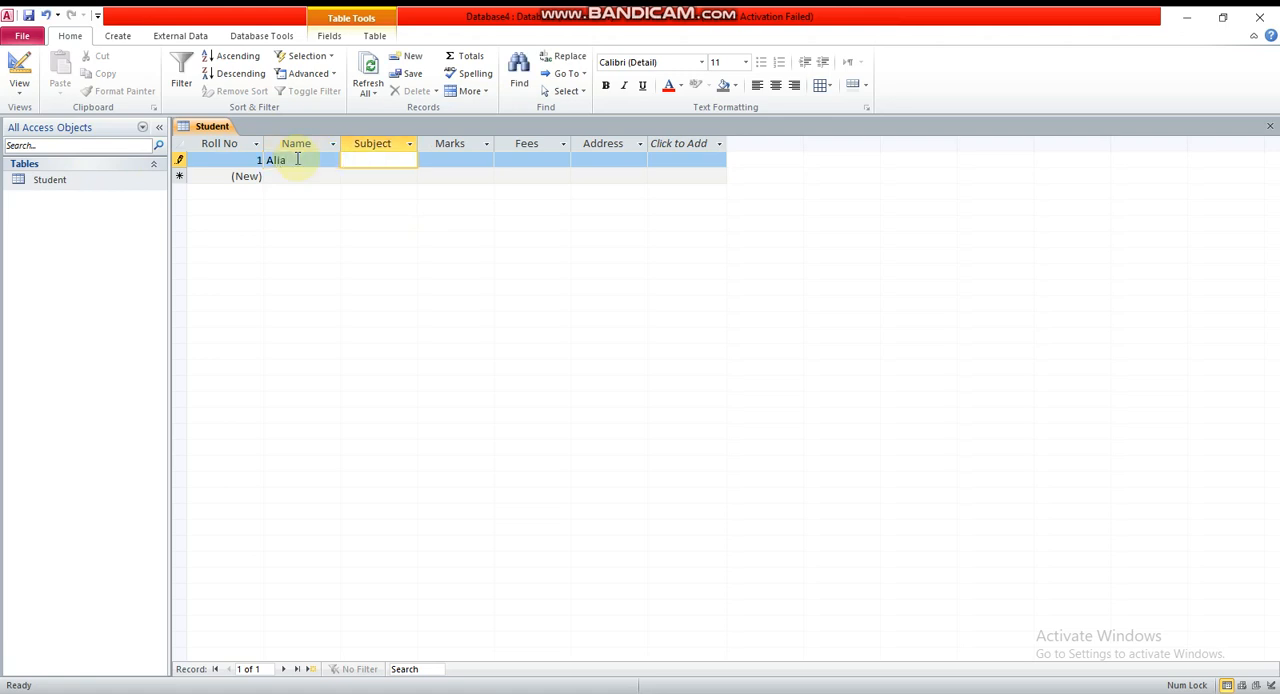
{"action": "type", "text": "Bio"}
{"action": "key", "text": "Tab"}
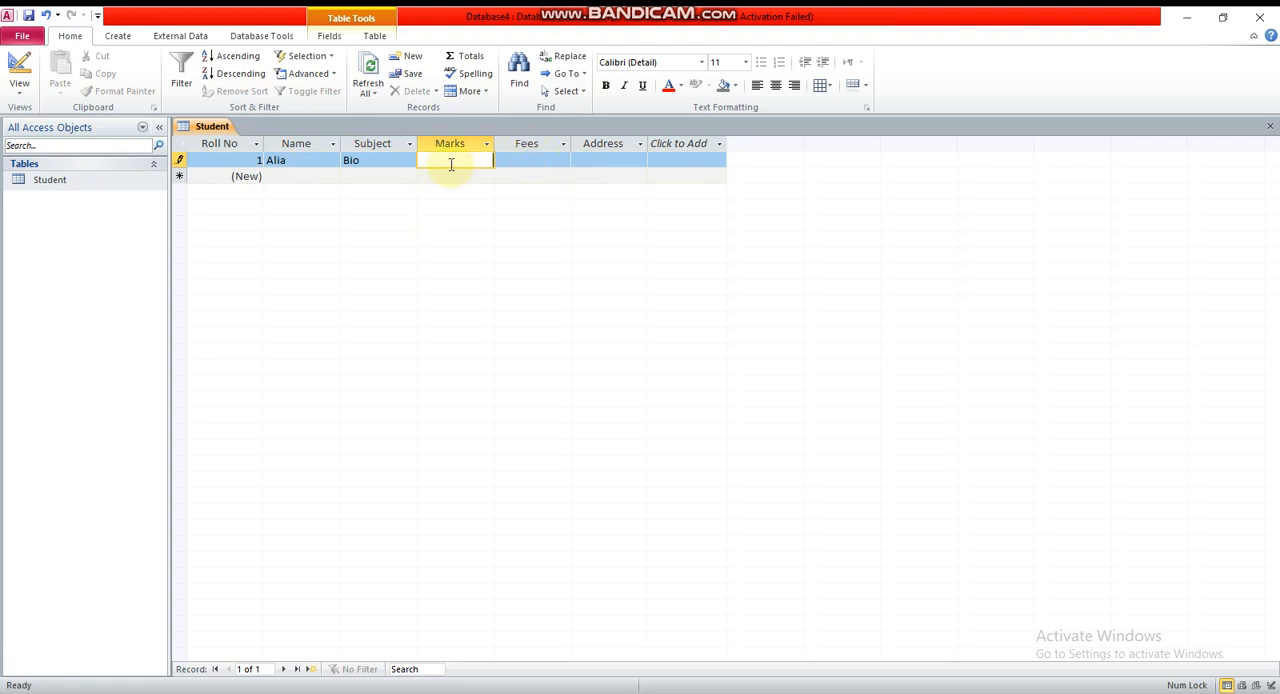
Enter marks 1050, fees 20000 and the student's address in the first record, and save it
{"action": "type", "text": "050"}
{"action": "key", "text": "Tab"}
{"action": "type", "text": "20000"}
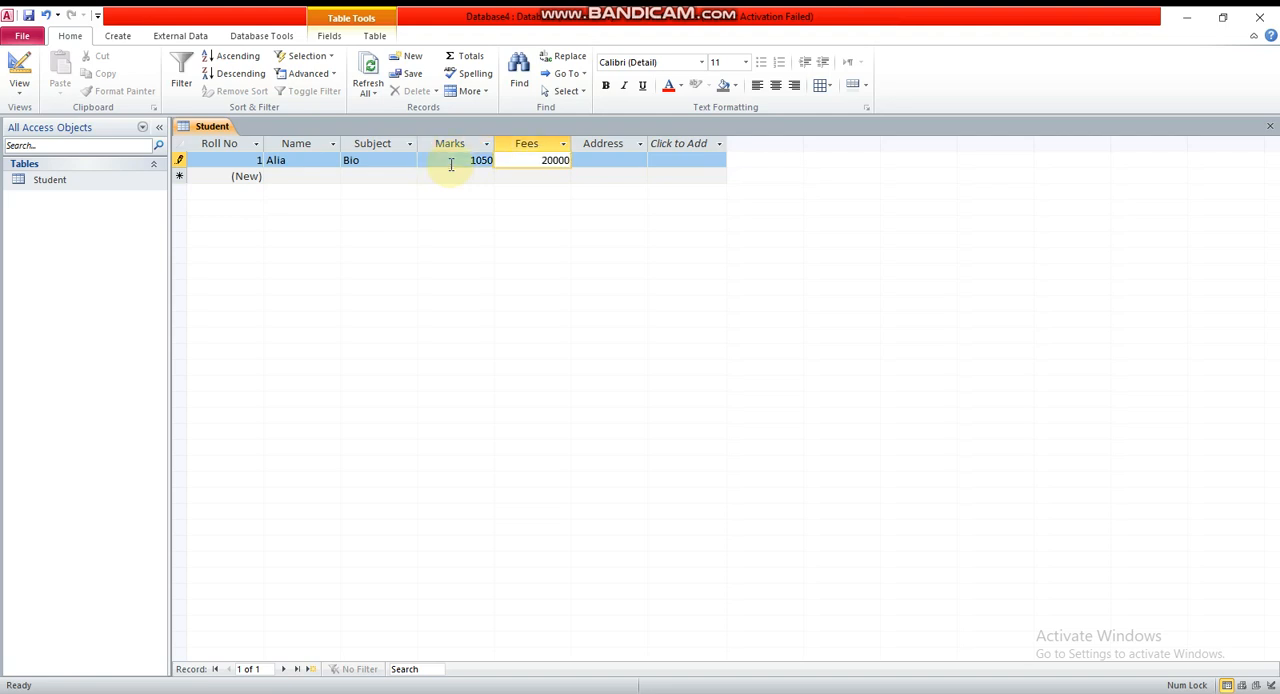
{"action": "key", "text": "Tab"}
{"action": "type", "text": "fsd"}
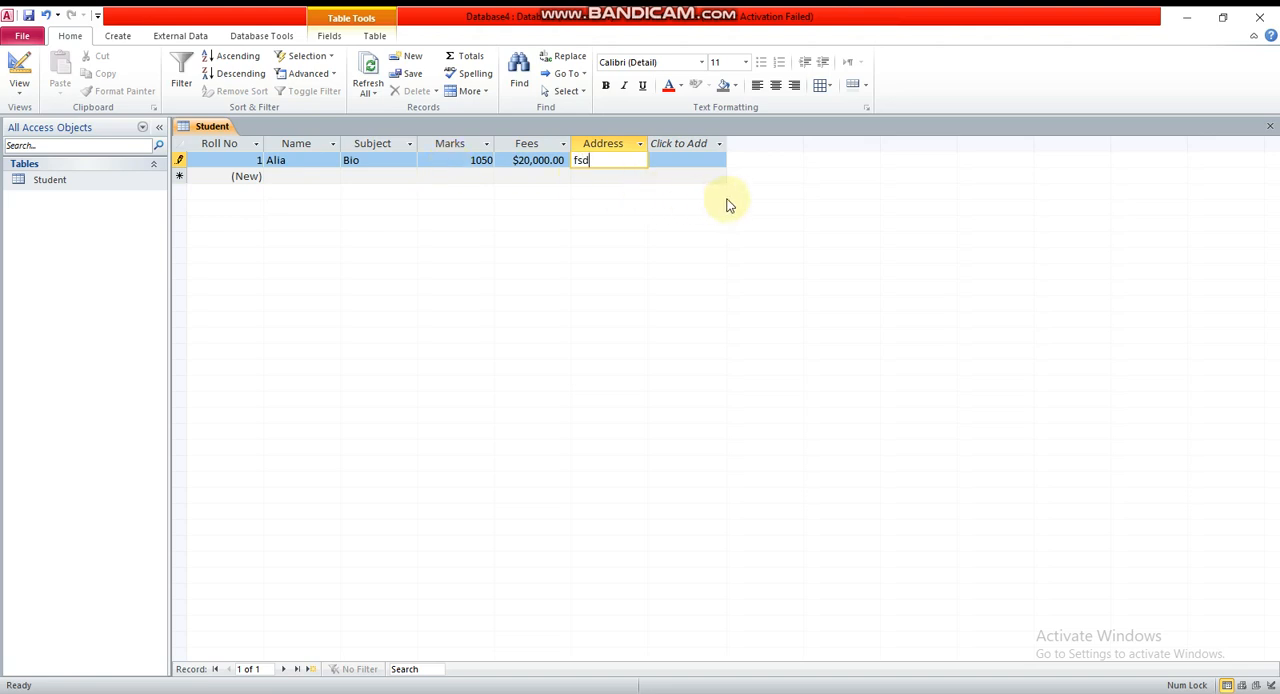
{"action": "left_click", "coordinate": [29, 14]}
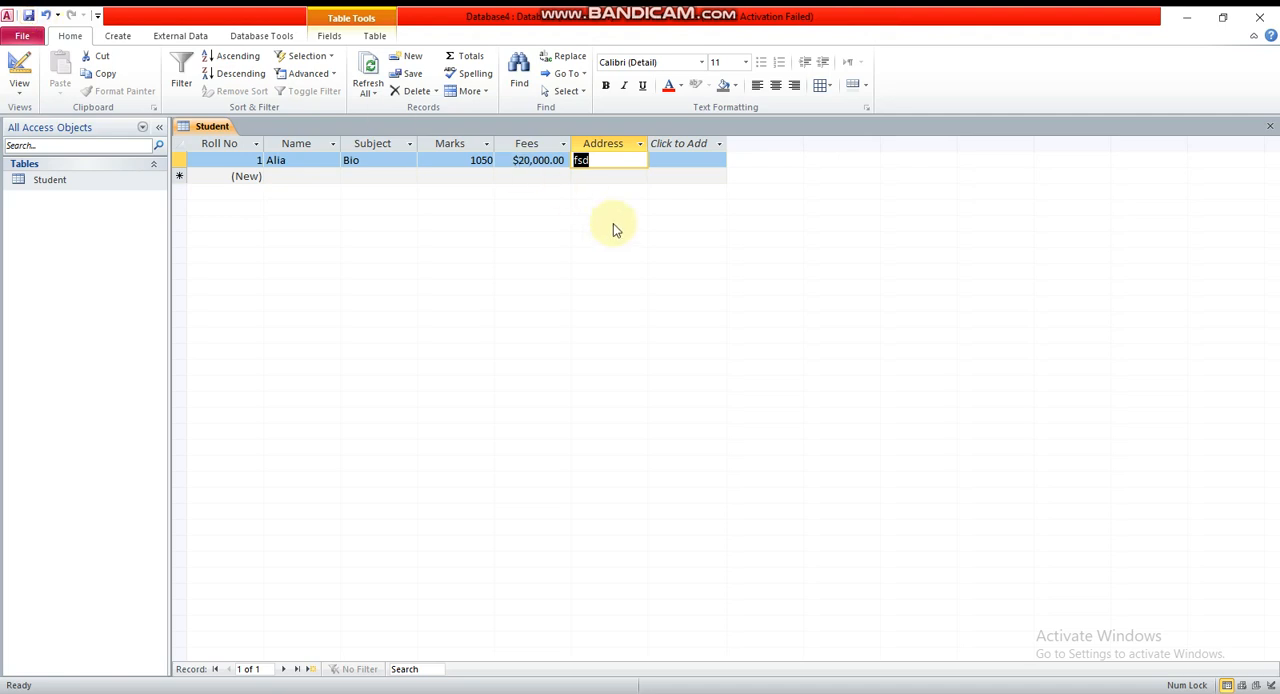
Add a Class field with the Number data type below Address in the Student table's Design View and save the design
{"action": "left_click", "coordinate": [48, 180]}
{"action": "right_click", "coordinate": [47, 181]}
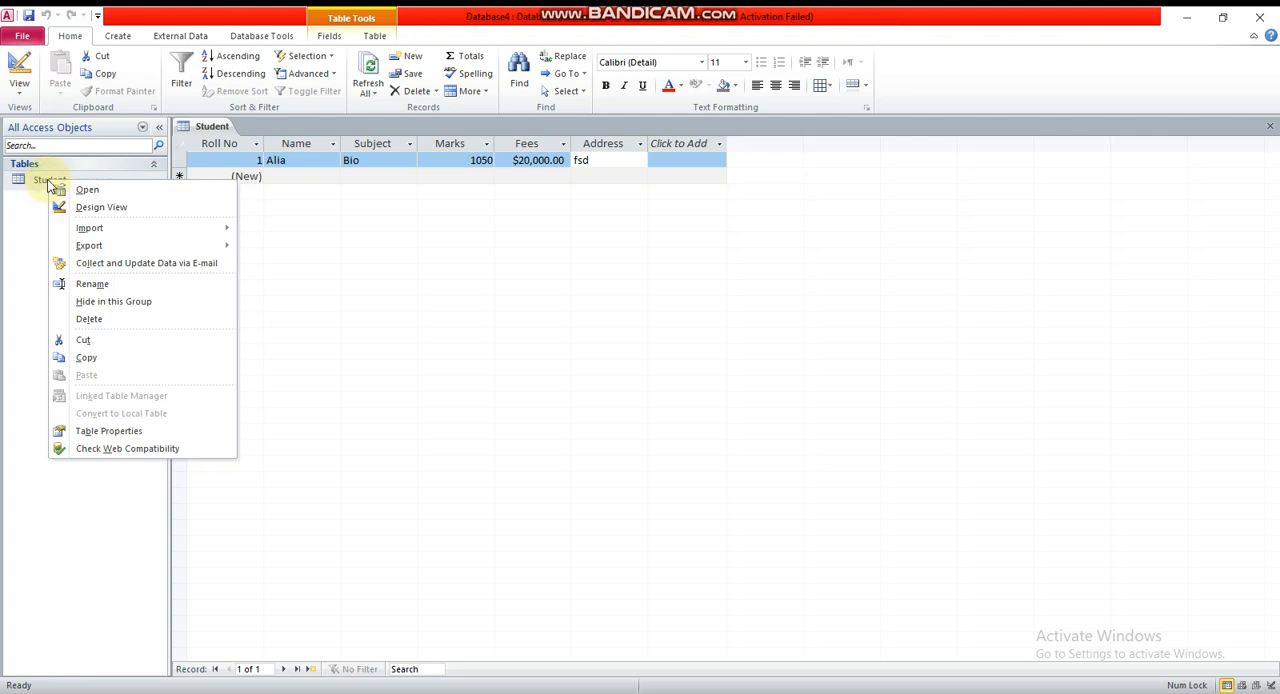
{"action": "left_click", "coordinate": [91, 208]}
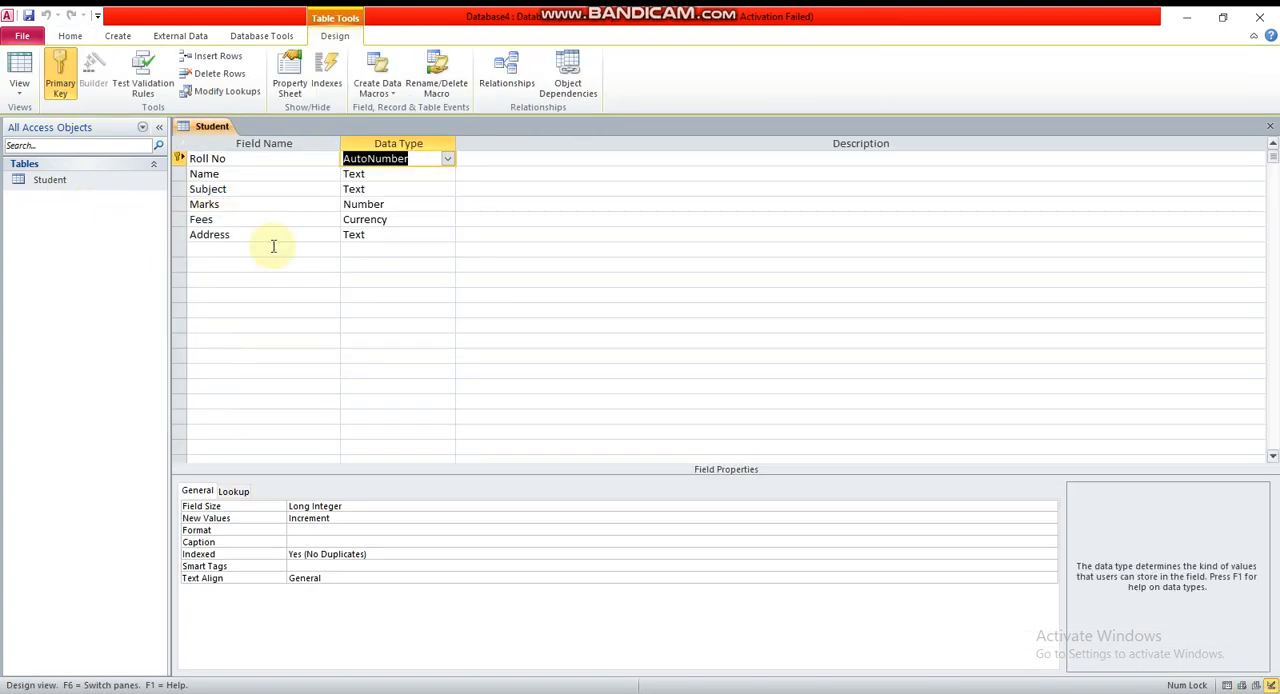
{"action": "left_click", "coordinate": [227, 251]}
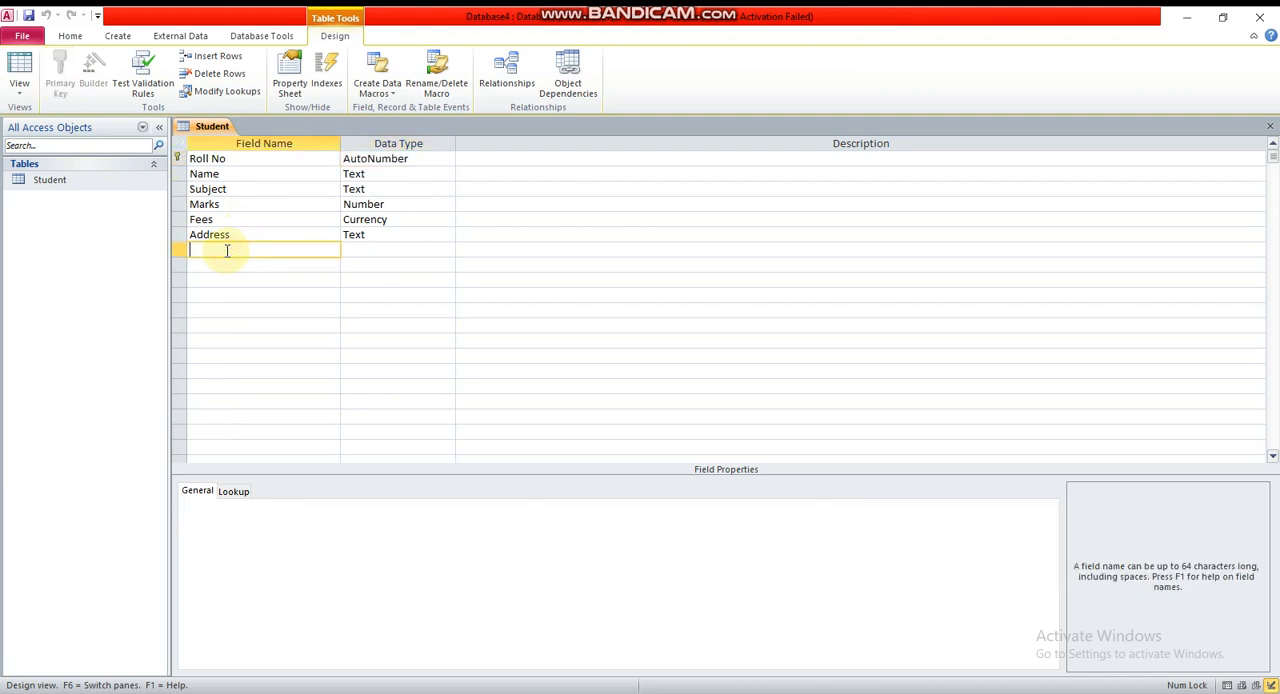
{"action": "type", "text": "Class"}
{"action": "key", "text": "Tab"}
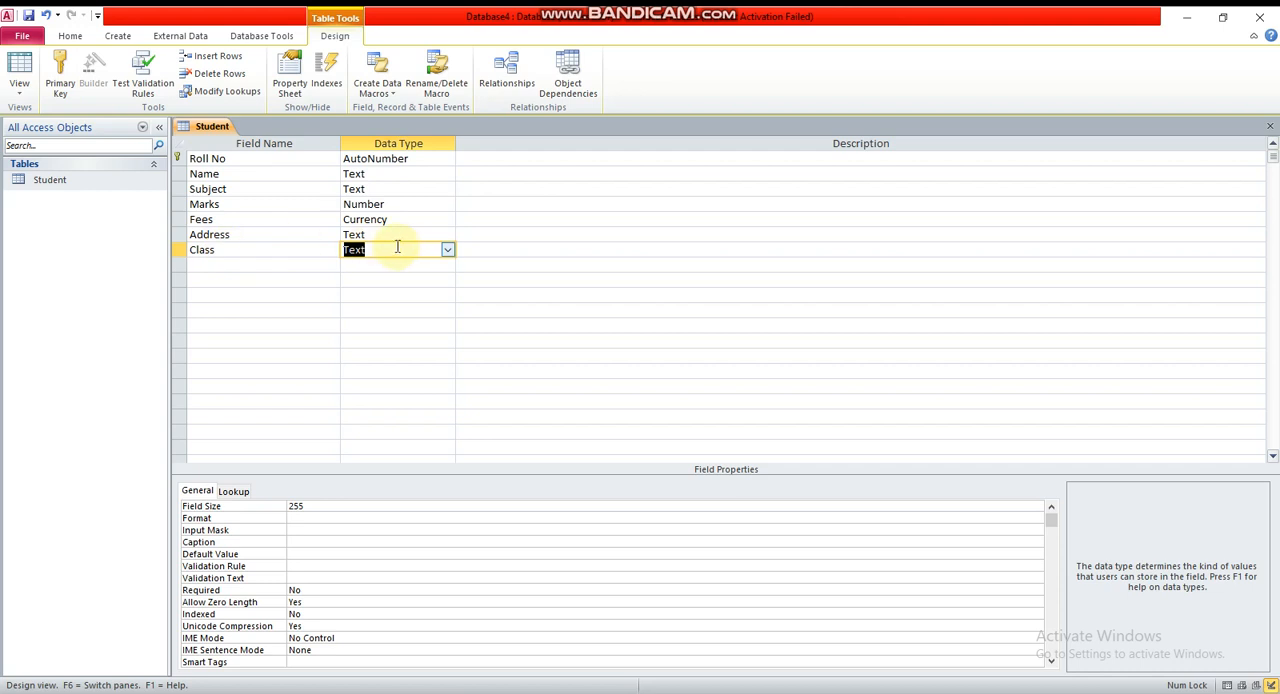
{"action": "left_click", "coordinate": [450, 250]}
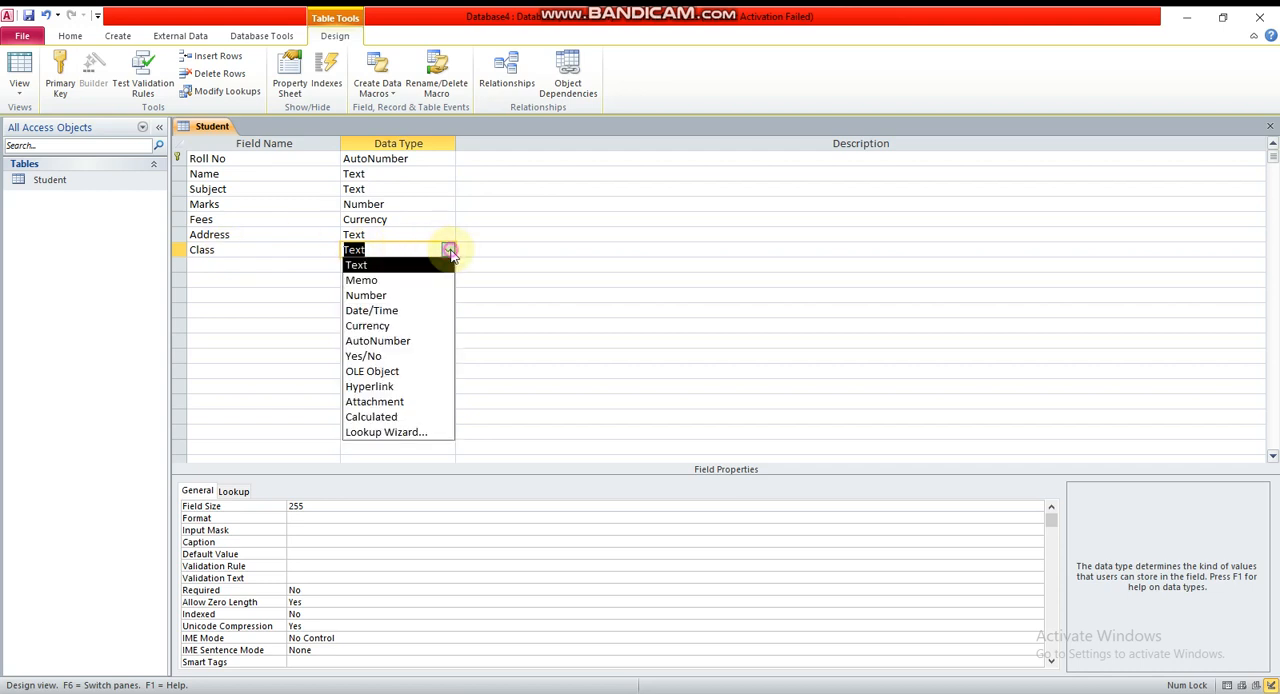
{"action": "left_click", "coordinate": [355, 295]}
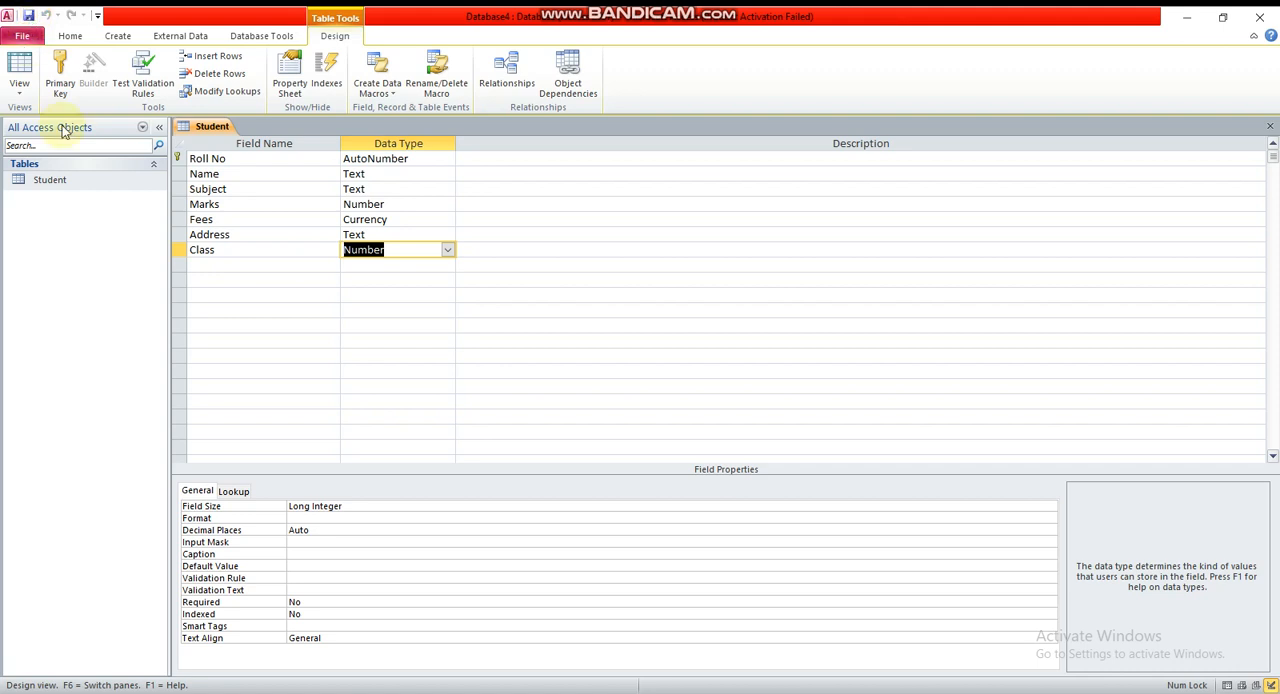
Reopen the Student table in Datasheet View and set the first record's Class to 11
{"action": "double_click", "coordinate": [50, 183]}
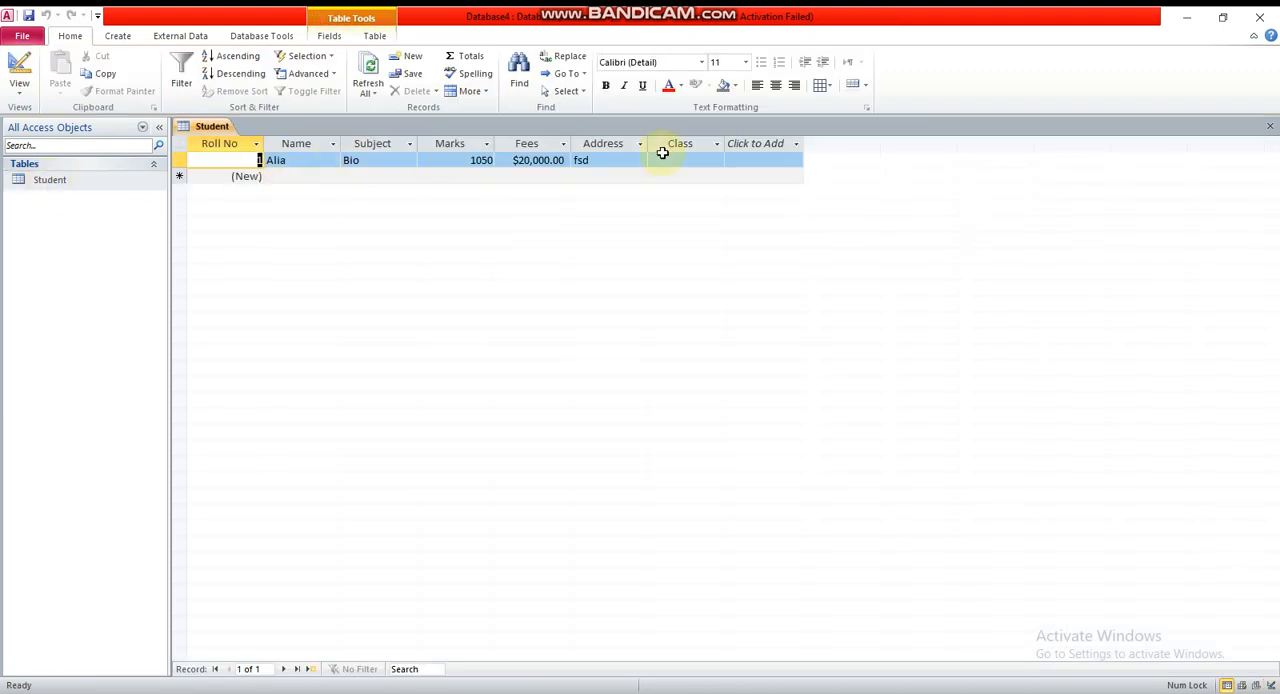
{"action": "left_click", "coordinate": [693, 160]}
{"action": "type", "text": "1"}
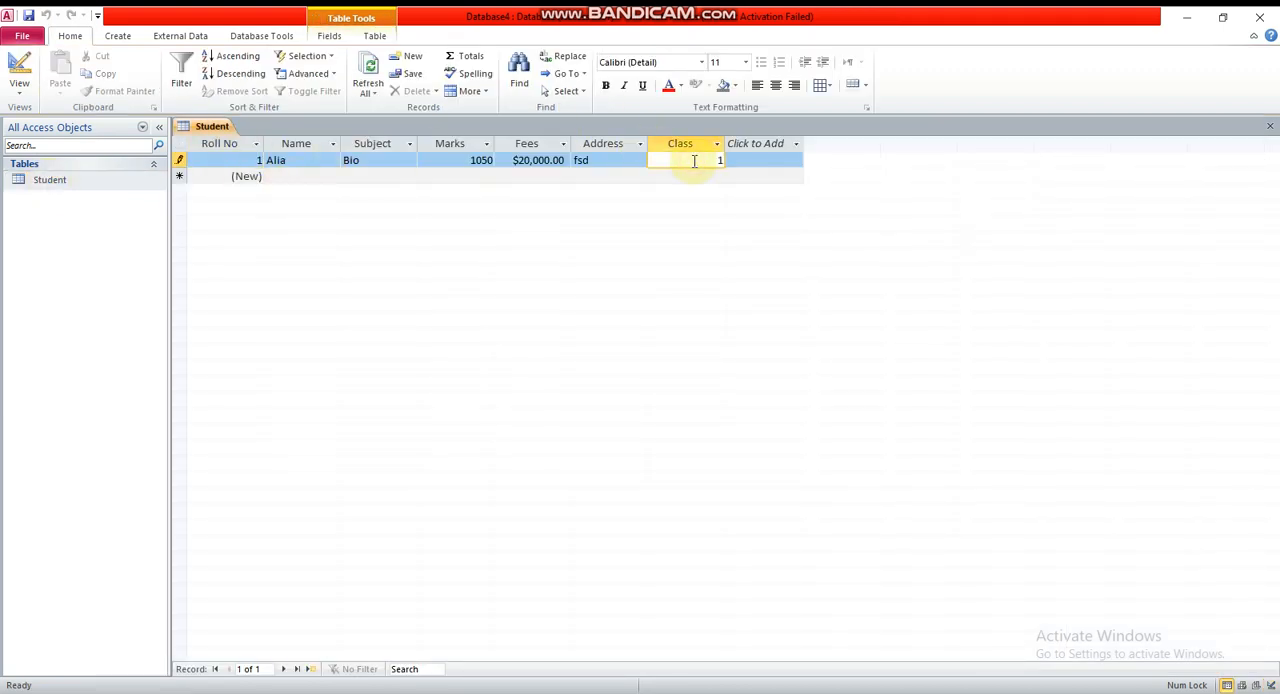
{"action": "type", "text": "1"}
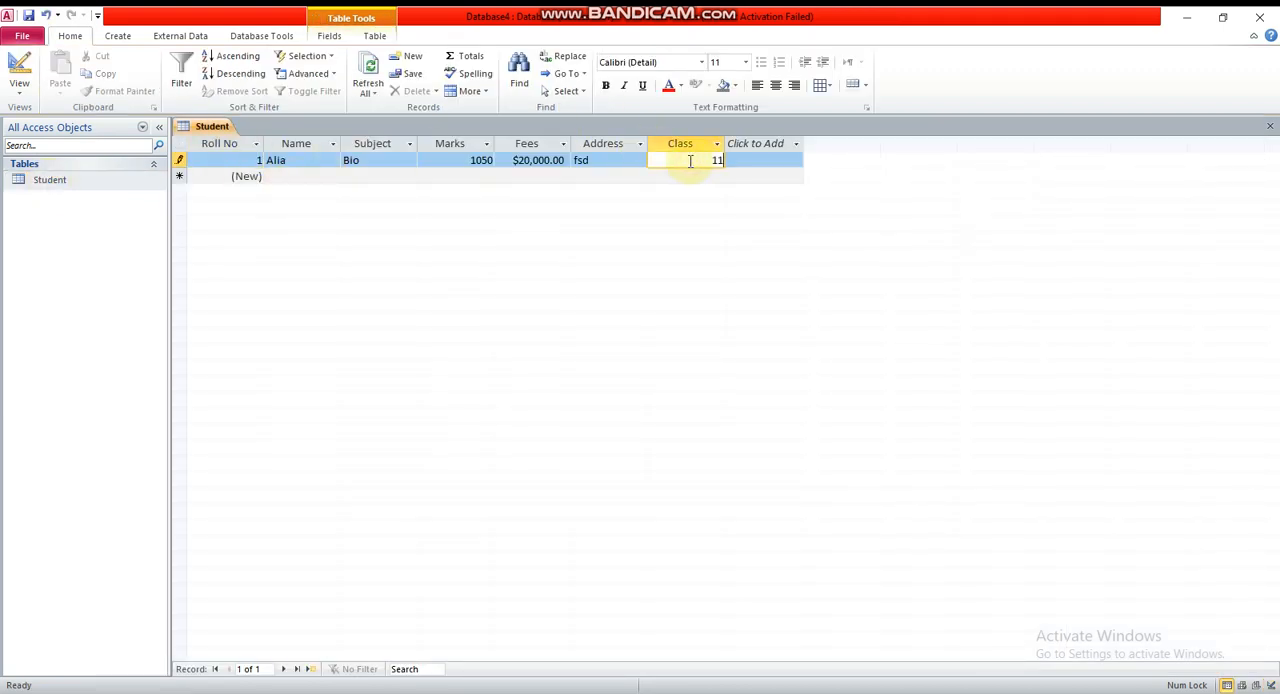
Start a second record with the student's name, the subject Comp and marks 950
{"action": "left_click", "coordinate": [279, 176]}
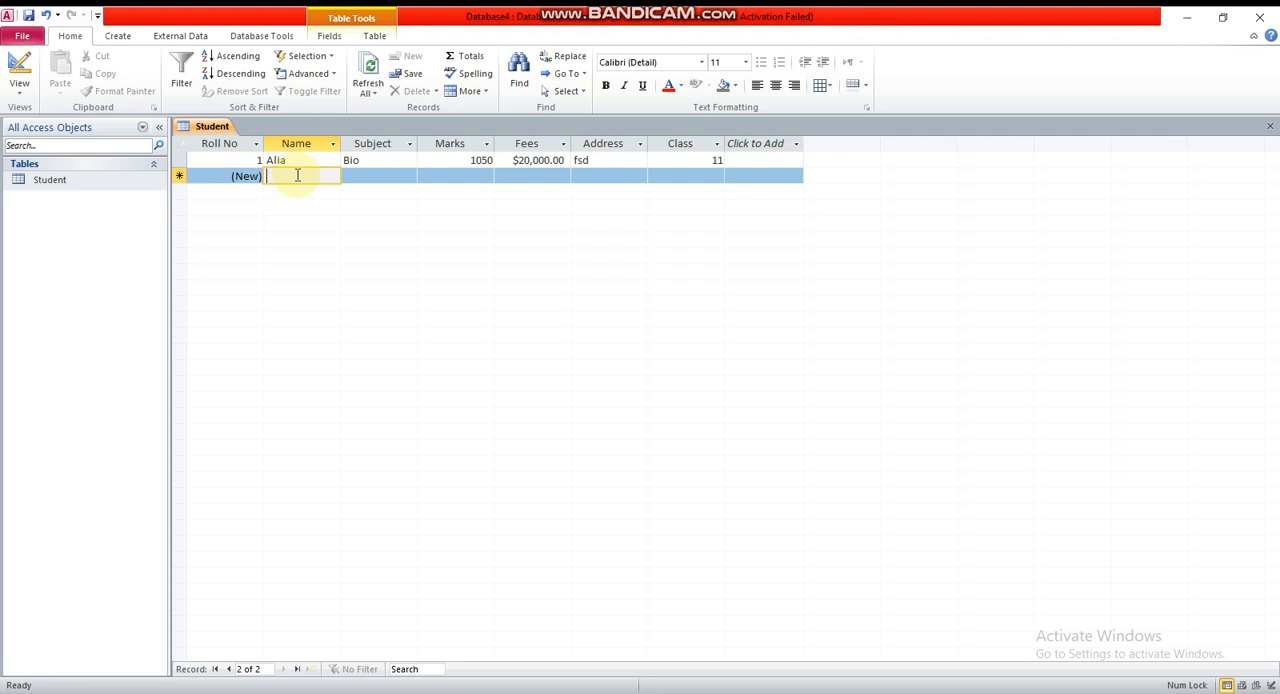
{"action": "type", "text": "Hina"}
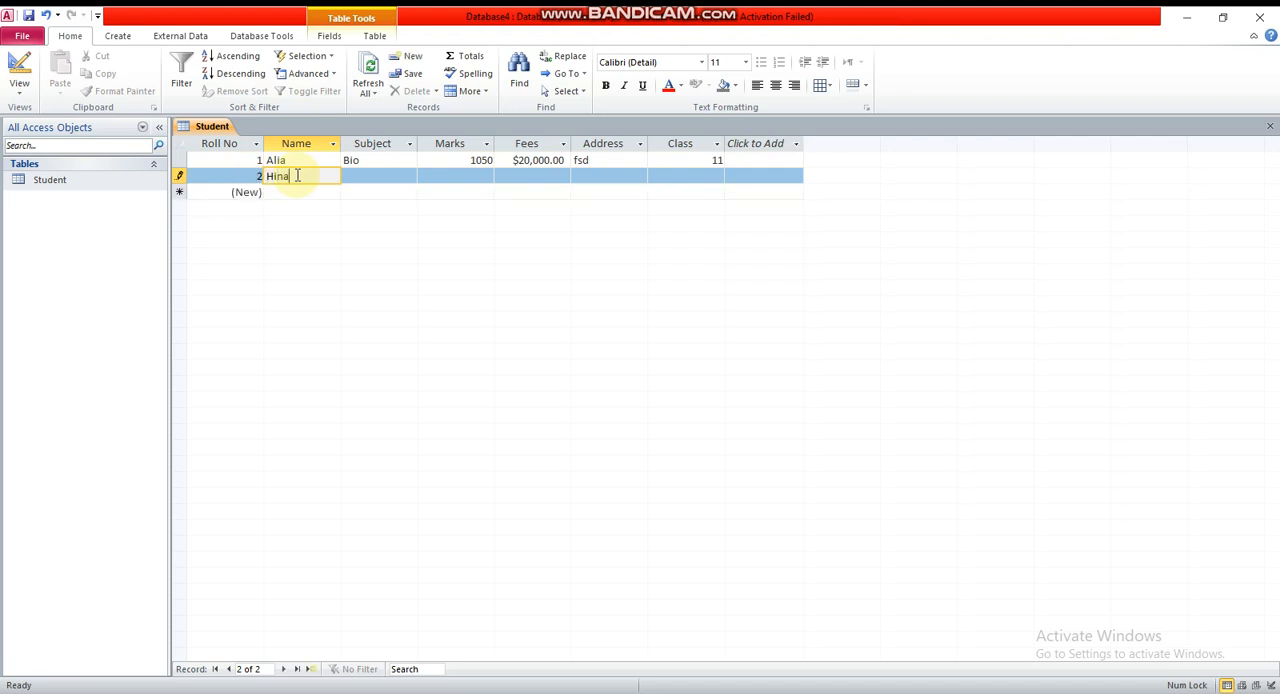
{"action": "key", "text": "Tab"}
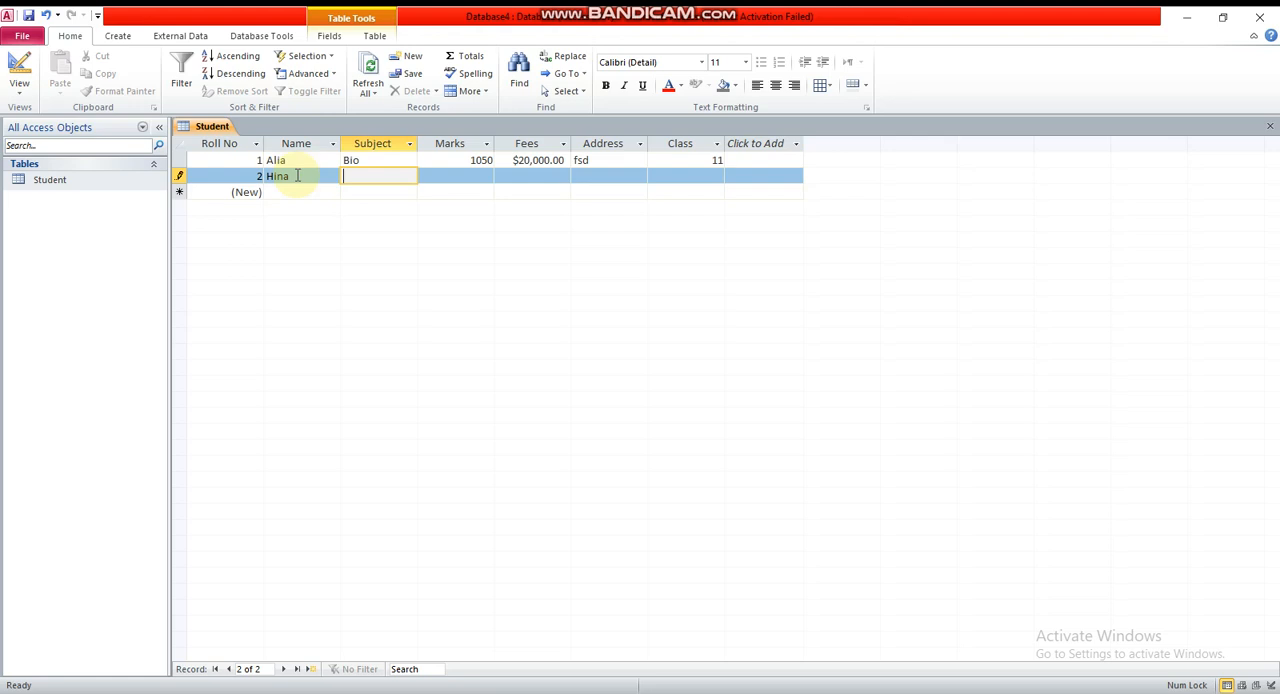
{"action": "type", "text": "Comp"}
{"action": "key", "text": "Tab"}
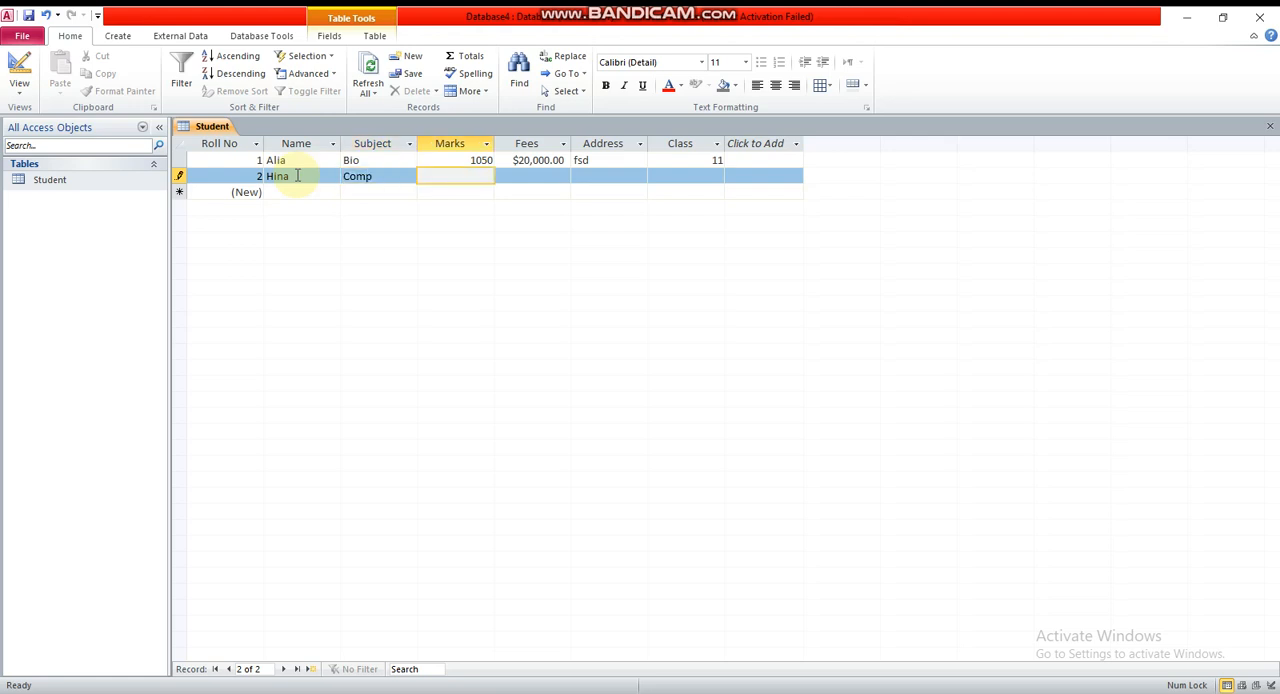
{"action": "type", "text": "950"}
{"action": "key", "text": "Tab"}
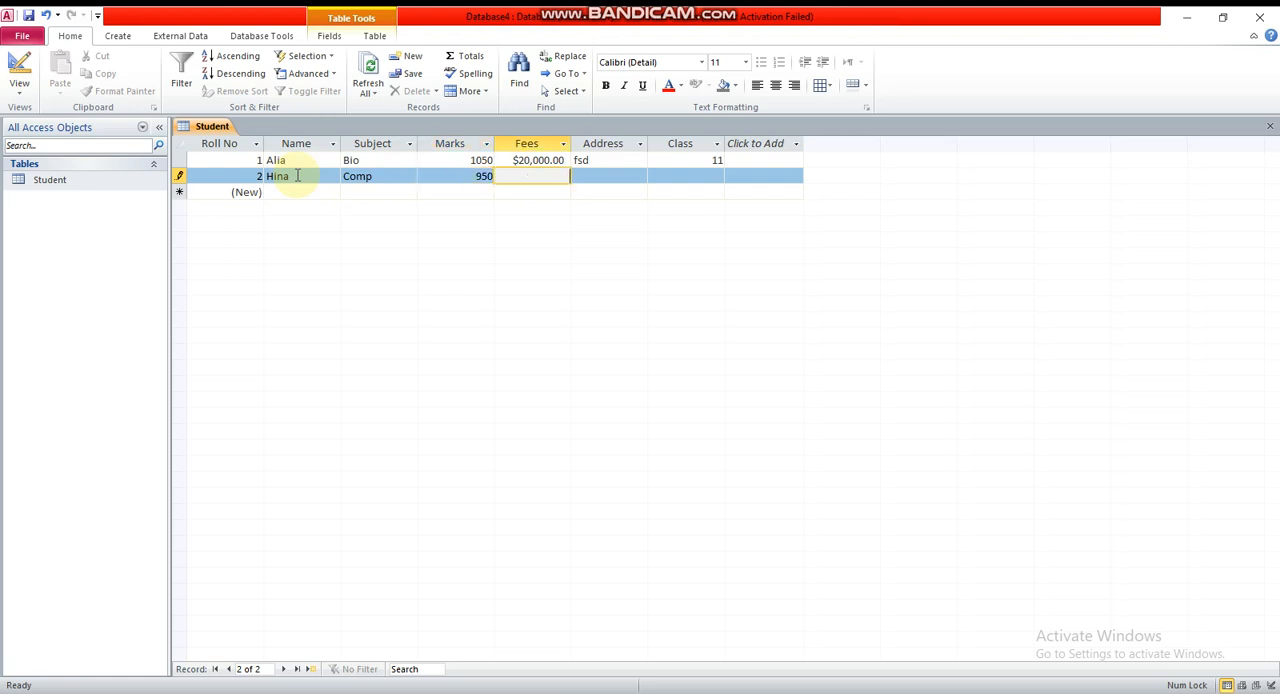
Complete the second record with fees 18,000, the student's address and Class 11
{"action": "type", "text": "18,000"}
{"action": "key", "text": "Tab"}
{"action": "type", "text": "fsd"}
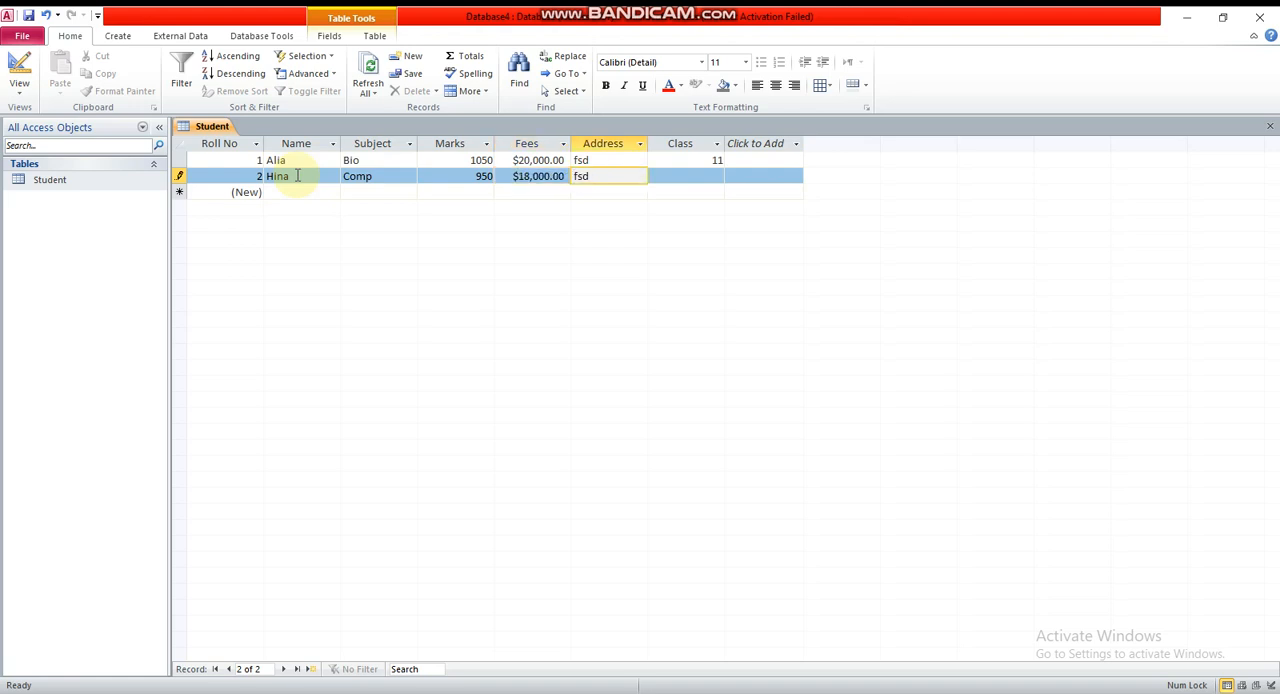
{"action": "key", "text": "Tab"}
{"action": "type", "text": "11"}
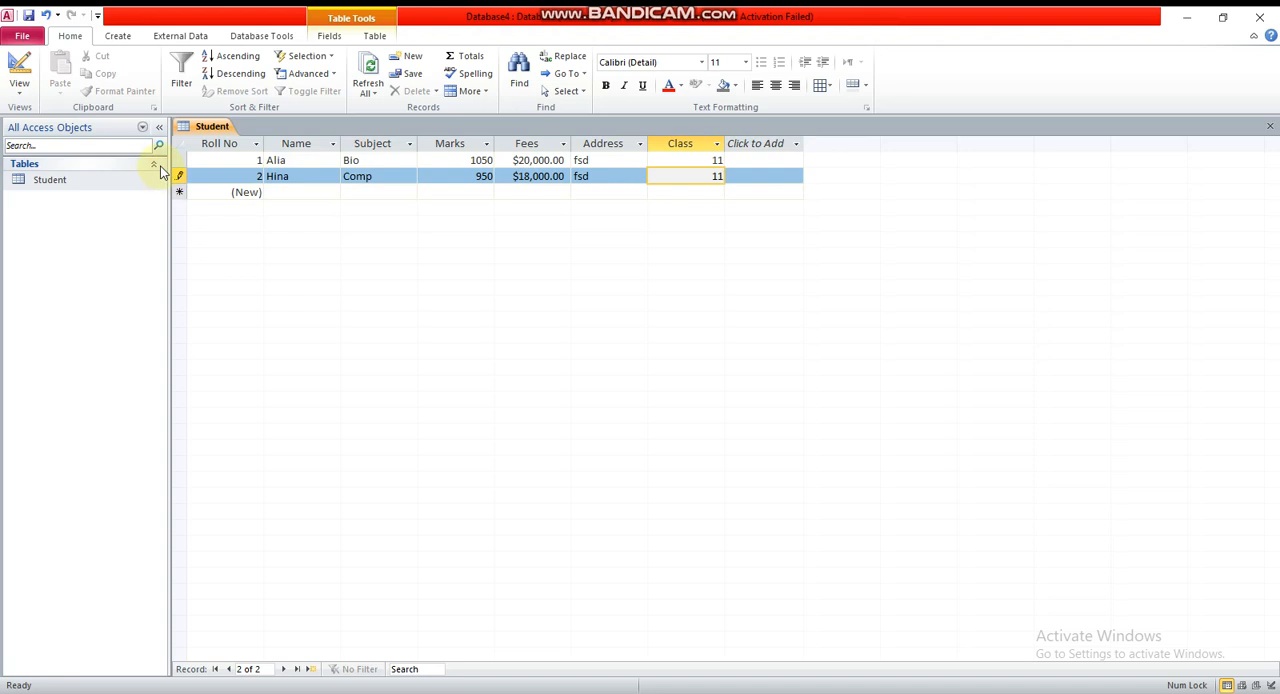
Start a third record with the student's name, the subject bio and marks 945
{"action": "left_click", "coordinate": [280, 193]}
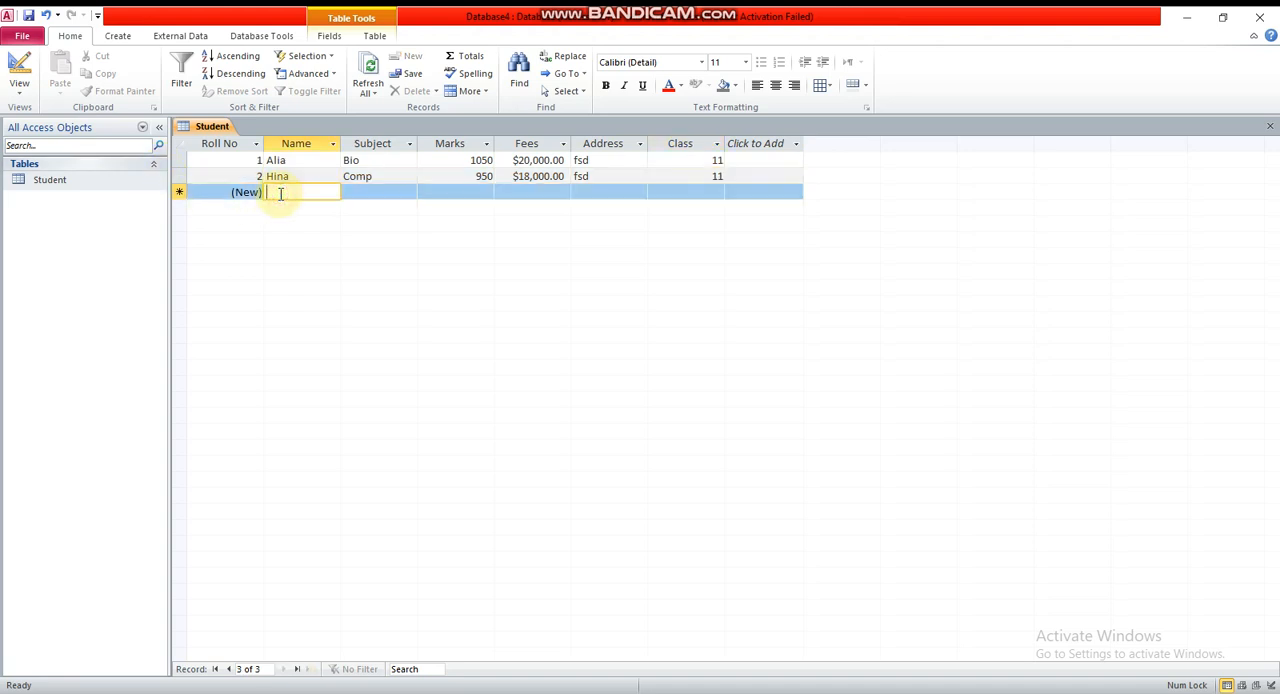
{"action": "type", "text": "Sana"}
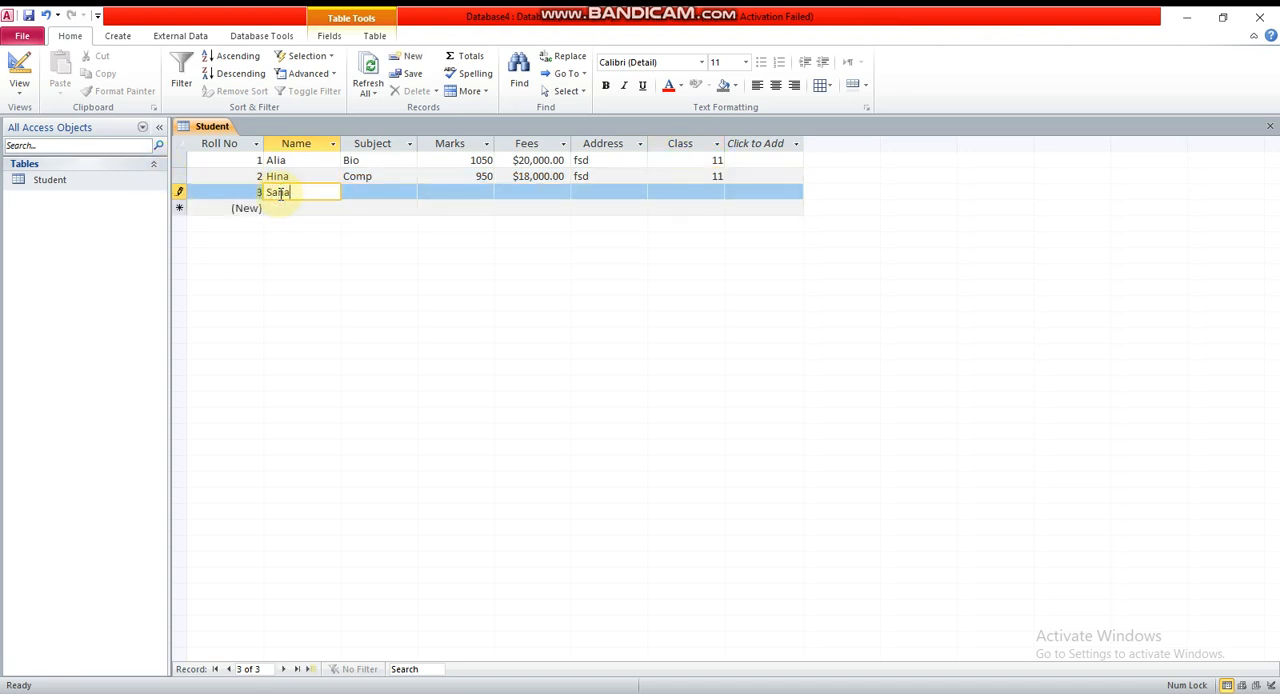
{"action": "key", "text": "Tab"}
{"action": "type", "text": "bio"}
{"action": "key", "text": "Tab"}
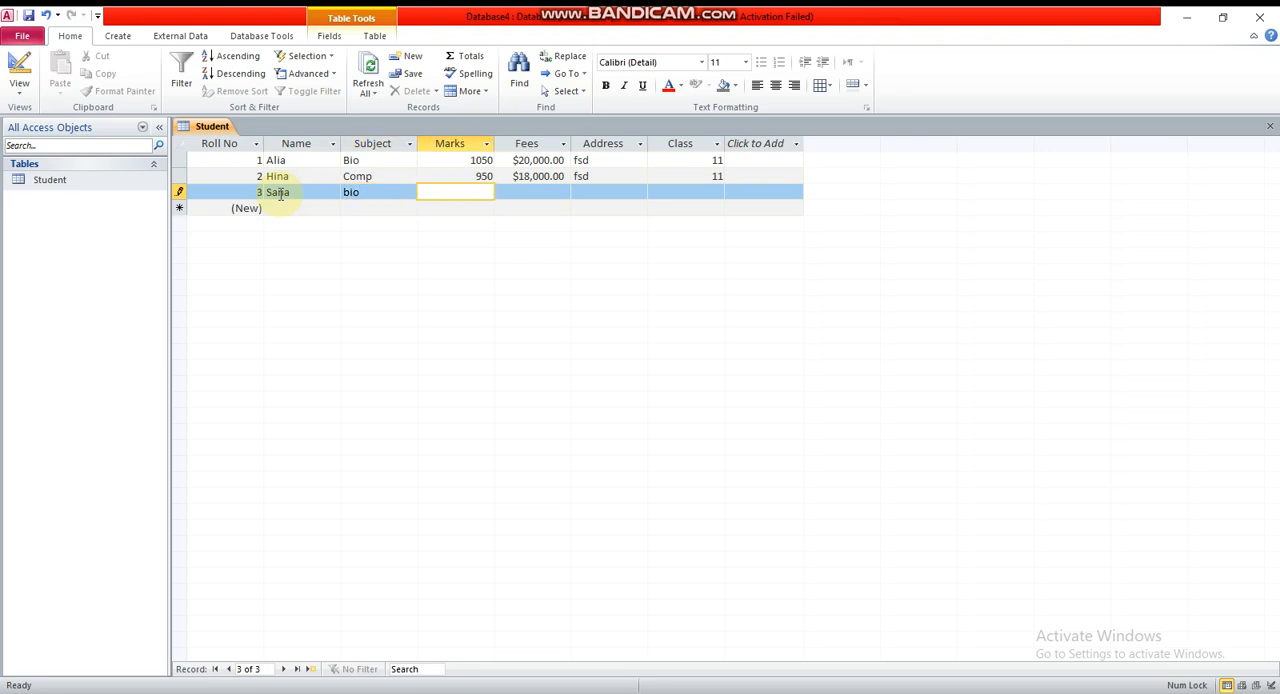
{"action": "type", "text": "945"}
{"action": "key", "text": "Tab"}
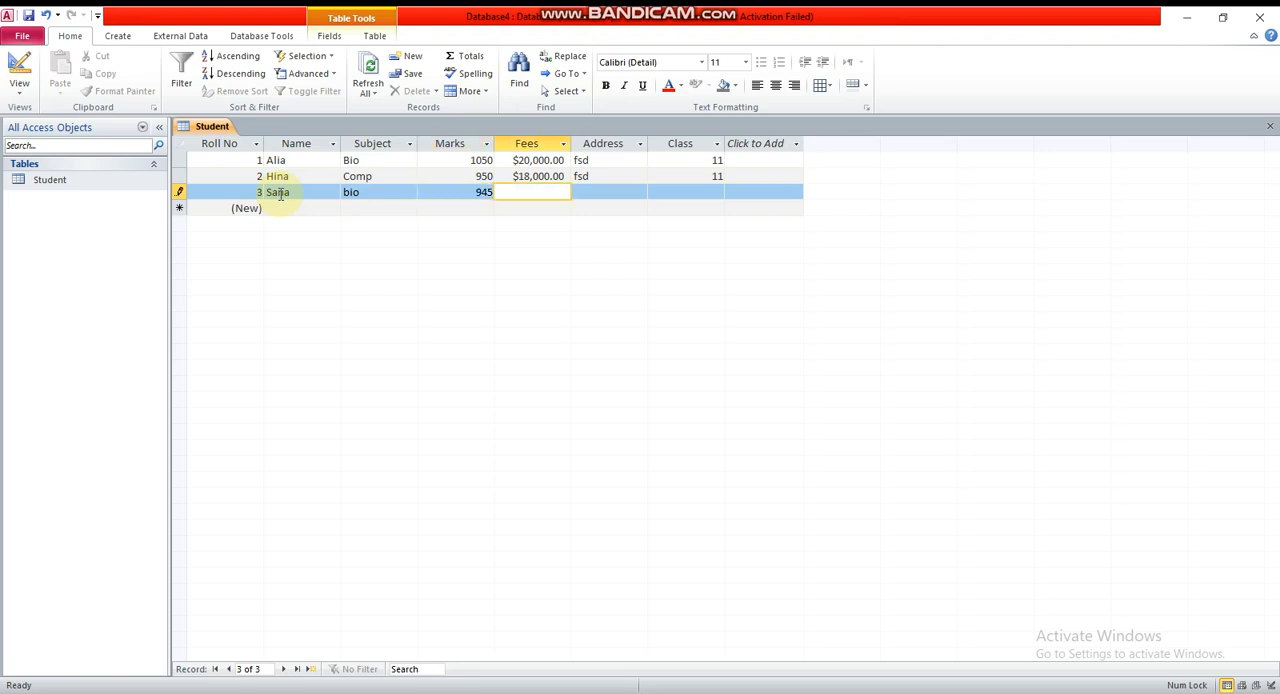
Complete the third record with fees 20000, the student's address and Class 11
{"action": "key", "text": "BackSpace"}
{"action": "type", "text": "20000"}
{"action": "key", "text": "Tab"}
{"action": "type", "text": "lhr"}
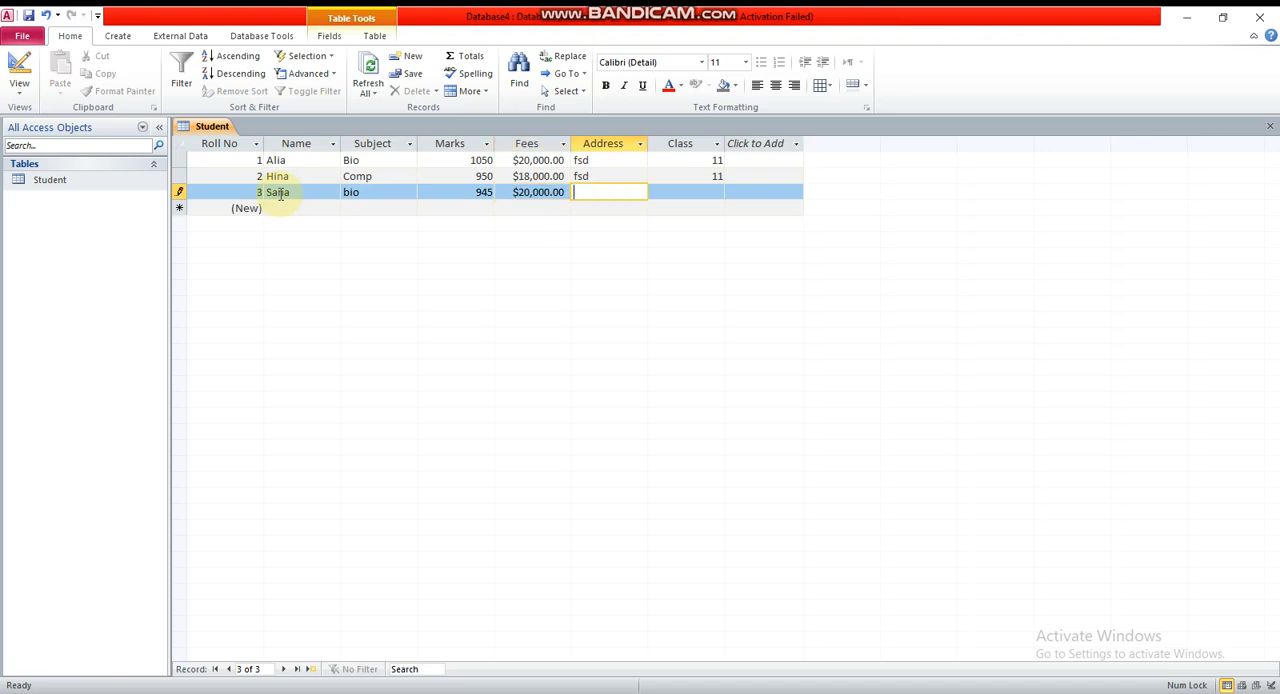
{"action": "key", "text": "Tab"}
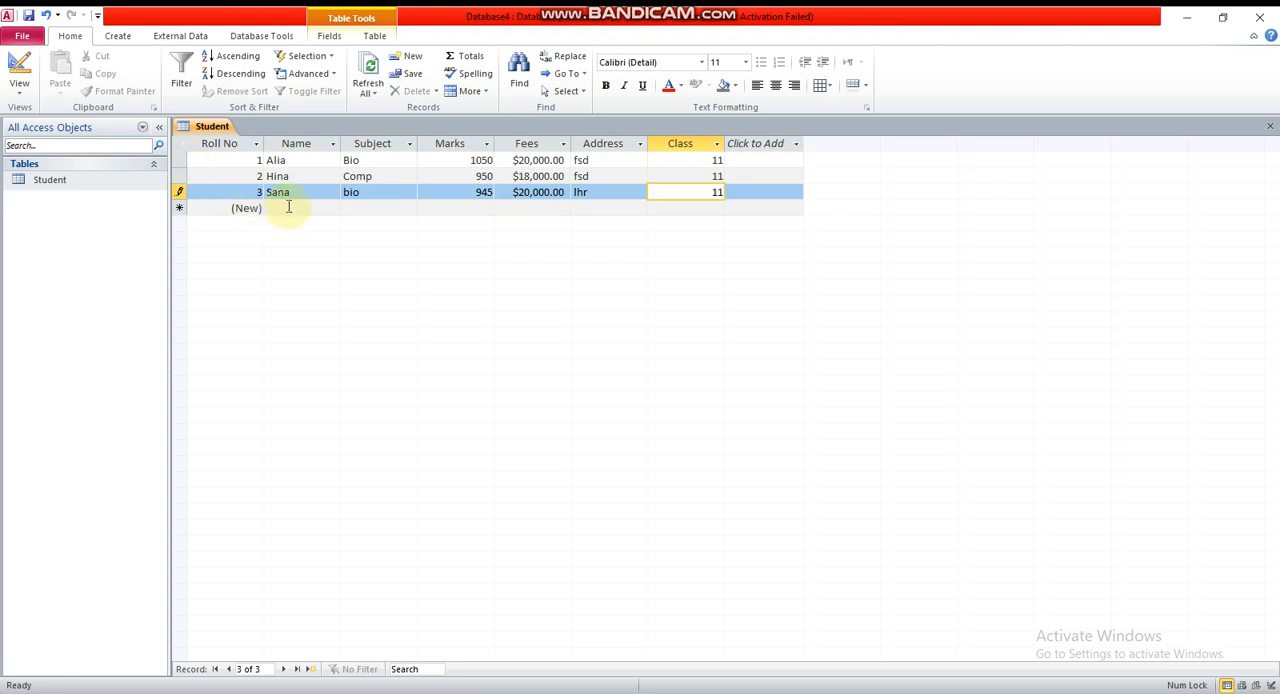
Start a fourth record with the student's name capitalized and the subject COMP
{"action": "left_click", "coordinate": [288, 207]}
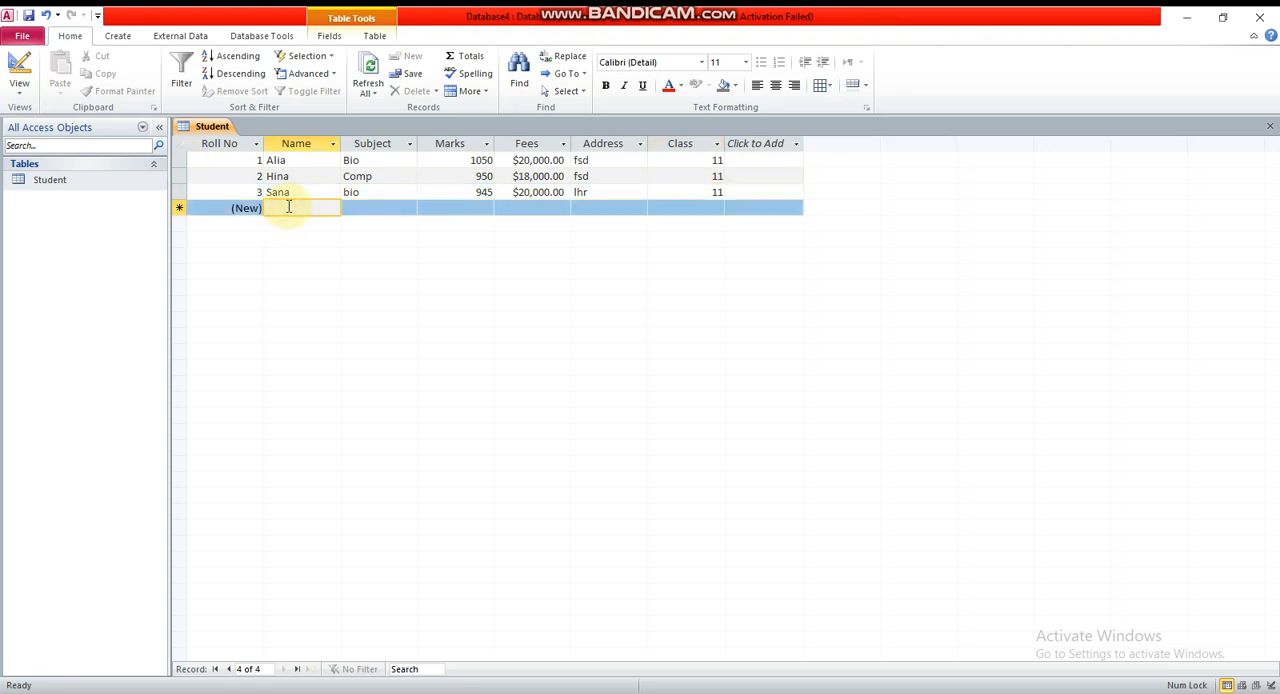
{"action": "type", "text": "hira"}
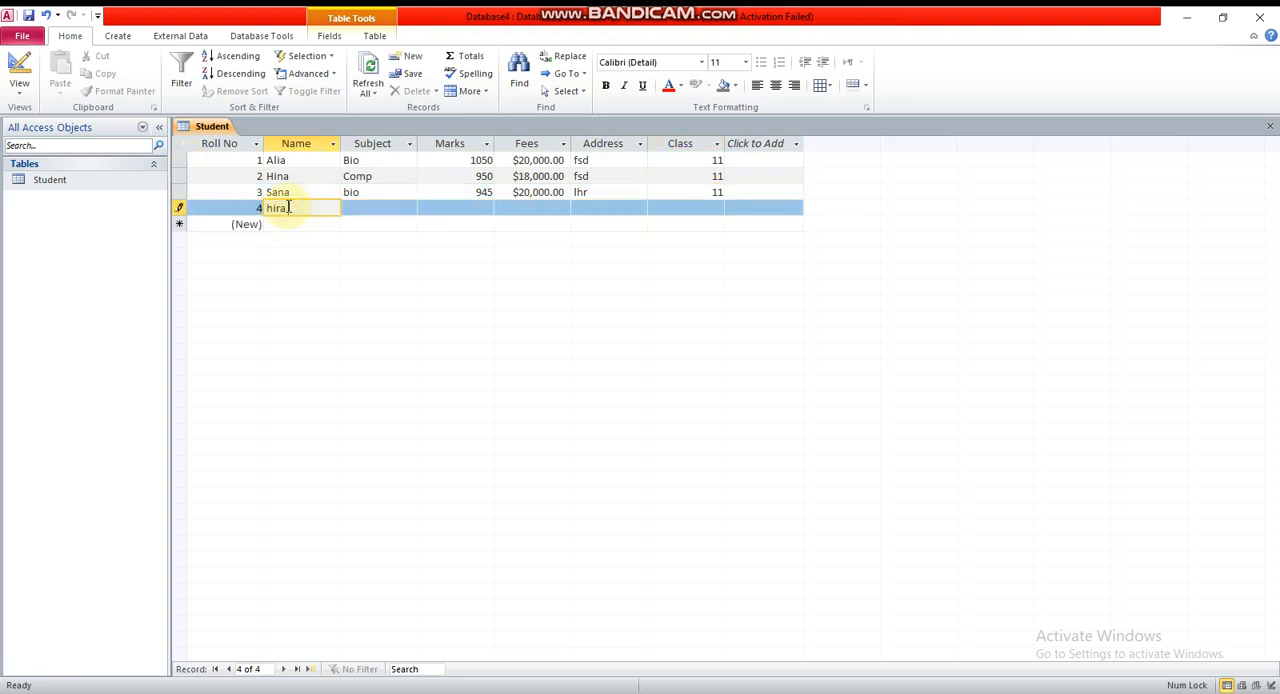
{"action": "key", "text": "BackSpace"}
{"action": "key", "text": "BackSpace"}
{"action": "key", "text": "BackSpace"}
{"action": "key", "text": "BackSpace"}
{"action": "type", "text": "Hira"}
{"action": "key", "text": "Caps_Lock"}
{"action": "left_click", "coordinate": [371, 208]}
{"action": "type", "text": "COMP"}
{"action": "key", "text": "Tab"}
{"action": "key", "text": "Caps_Lock"}
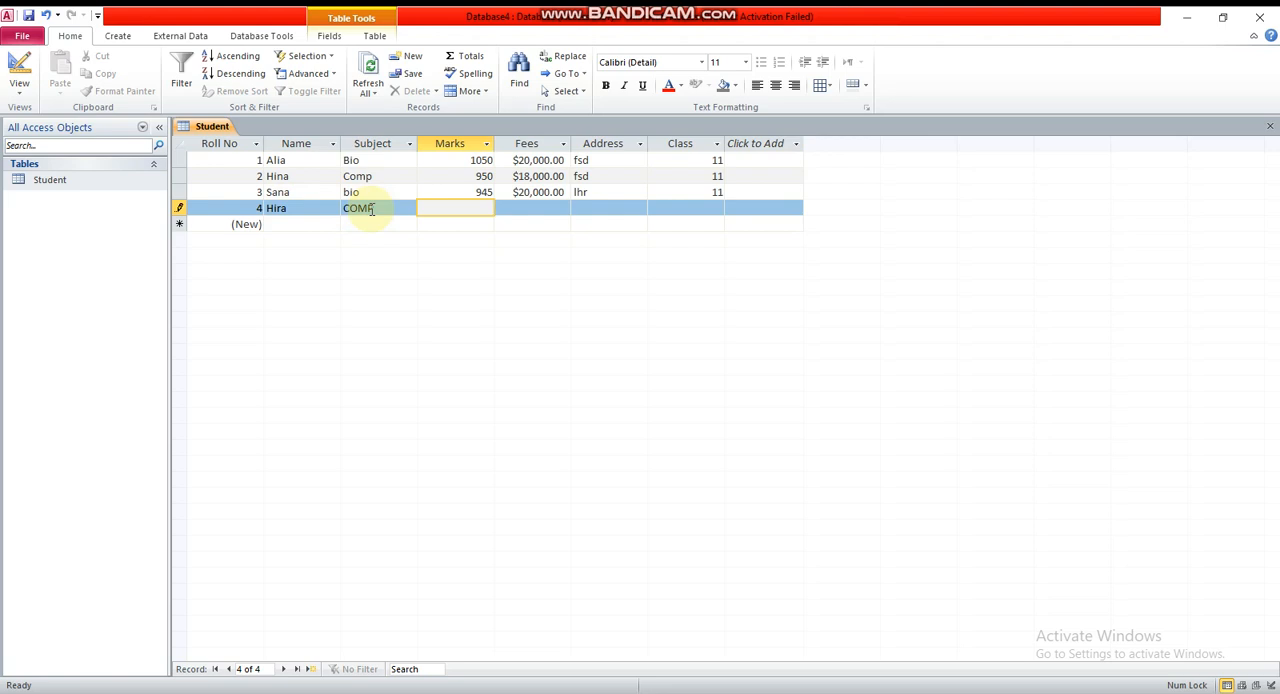
Enter marks 1015, fees 18000 and the student's address in the fourth record
{"action": "type", "text": "1015"}
{"action": "key", "text": "Tab"}
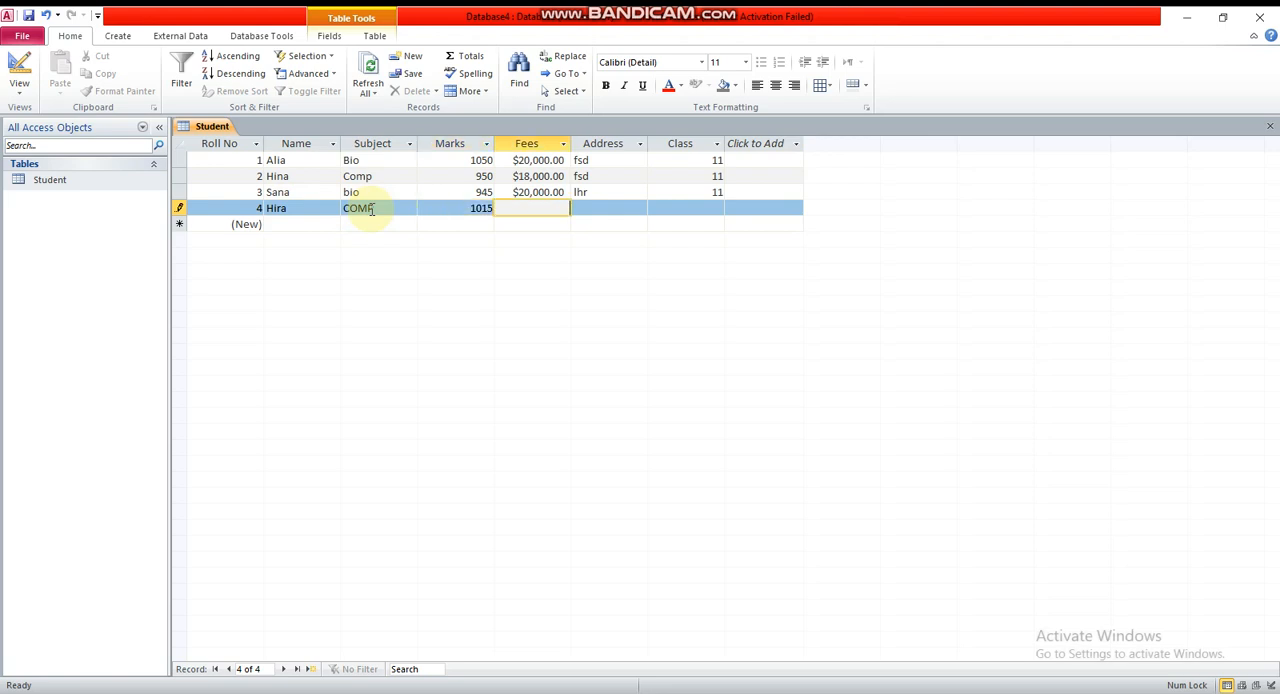
{"action": "type", "text": "2"}
{"action": "type", "text": "8000"}
{"action": "key", "text": "Tab"}
{"action": "type", "text": "fsd"}
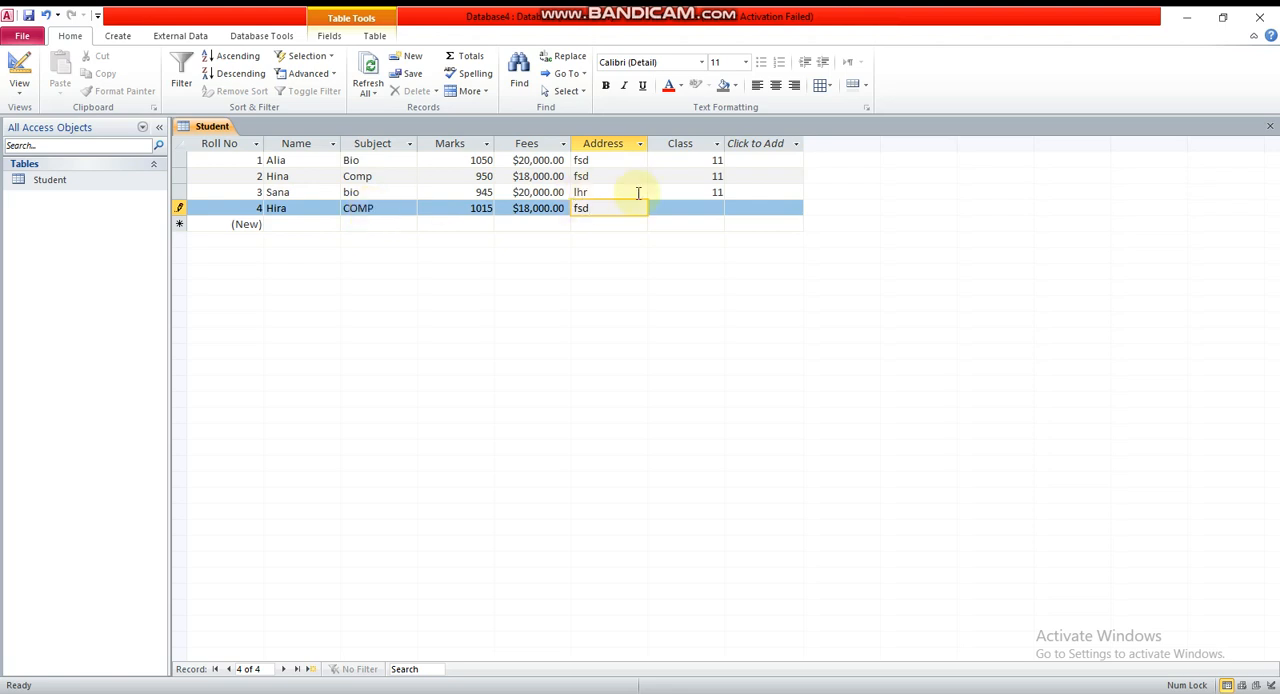
Complete the fourth record with Class 11, and save and close the Student table
{"action": "left_click", "coordinate": [716, 210]}
{"action": "type", "text": "11"}
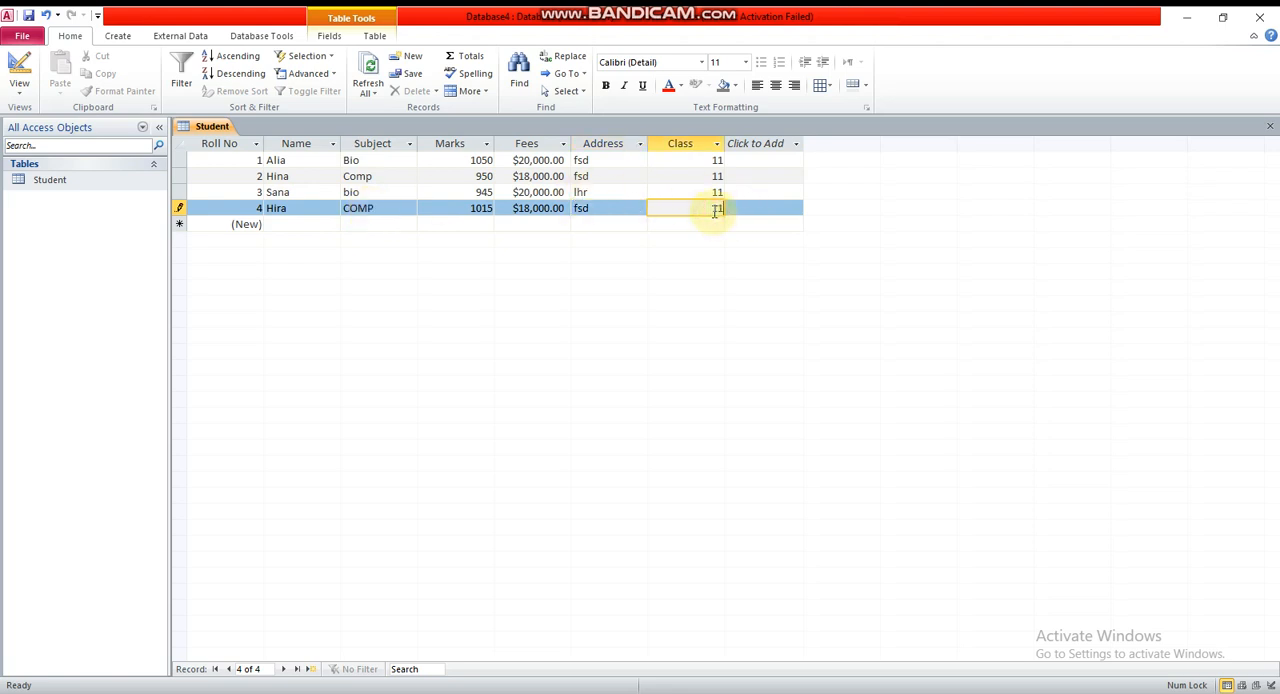
{"action": "left_click", "coordinate": [28, 15]}
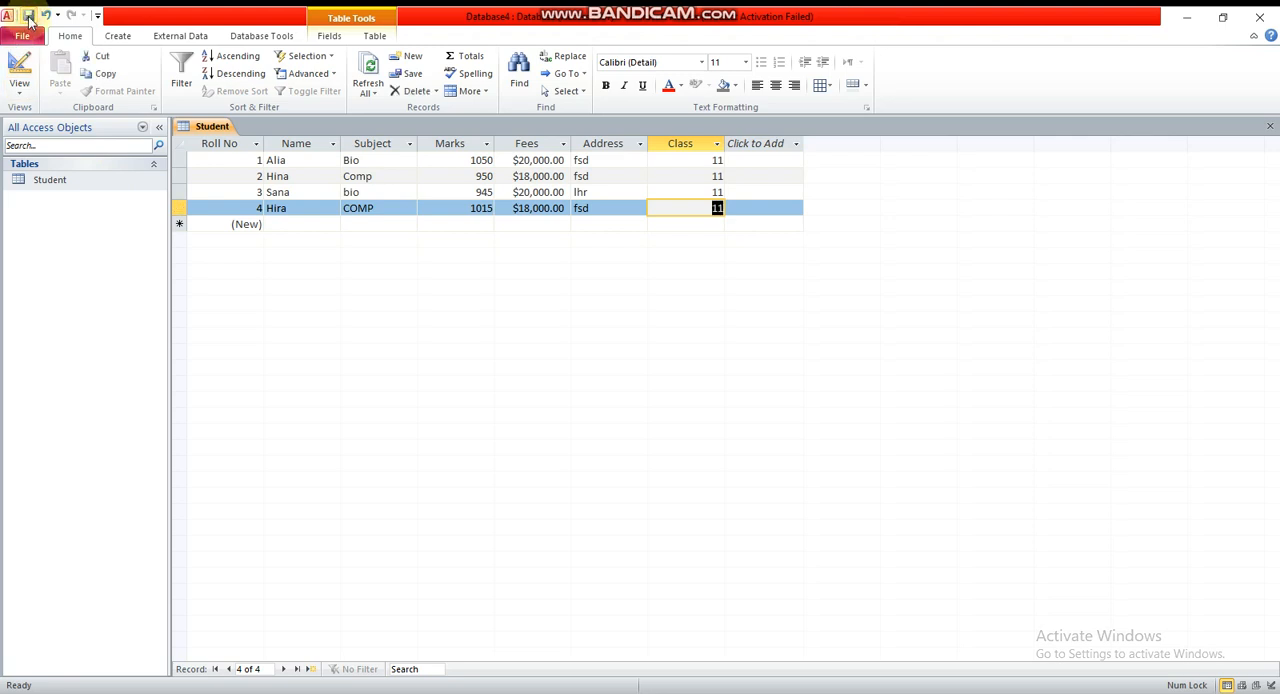
{"action": "left_click", "coordinate": [1270, 127]}
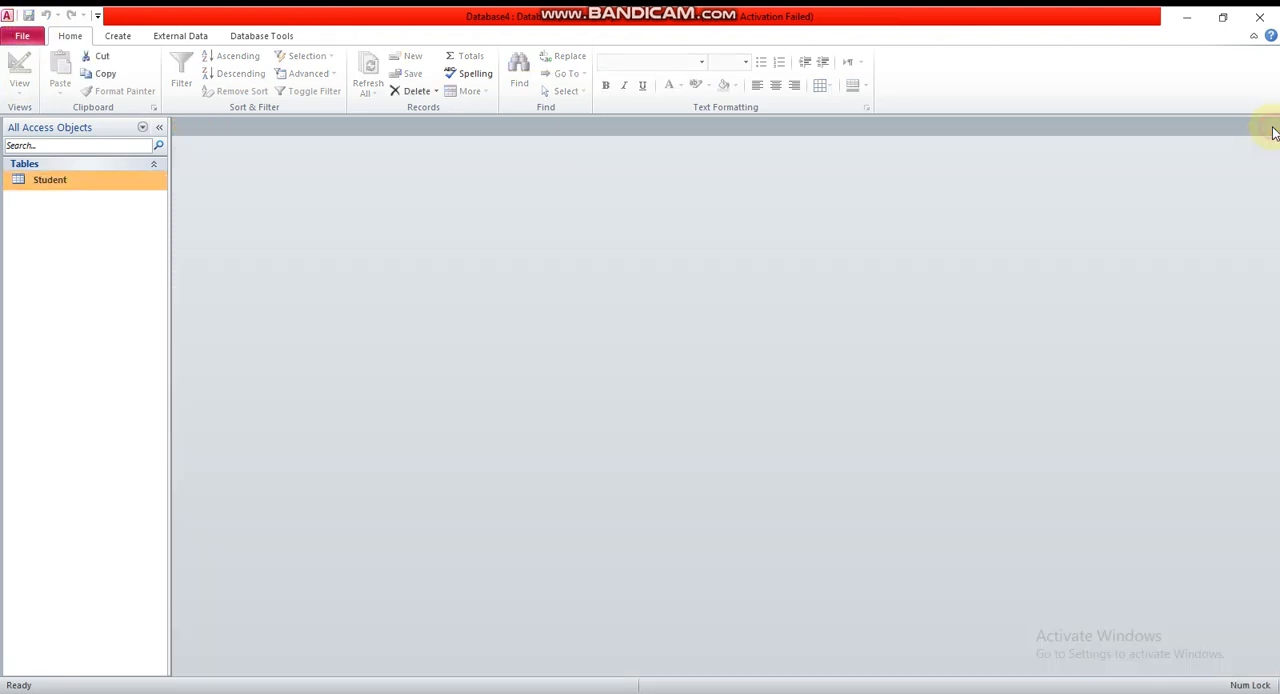
Reopen the Student table and switch it to Design View
{"action": "double_click", "coordinate": [43, 189]}
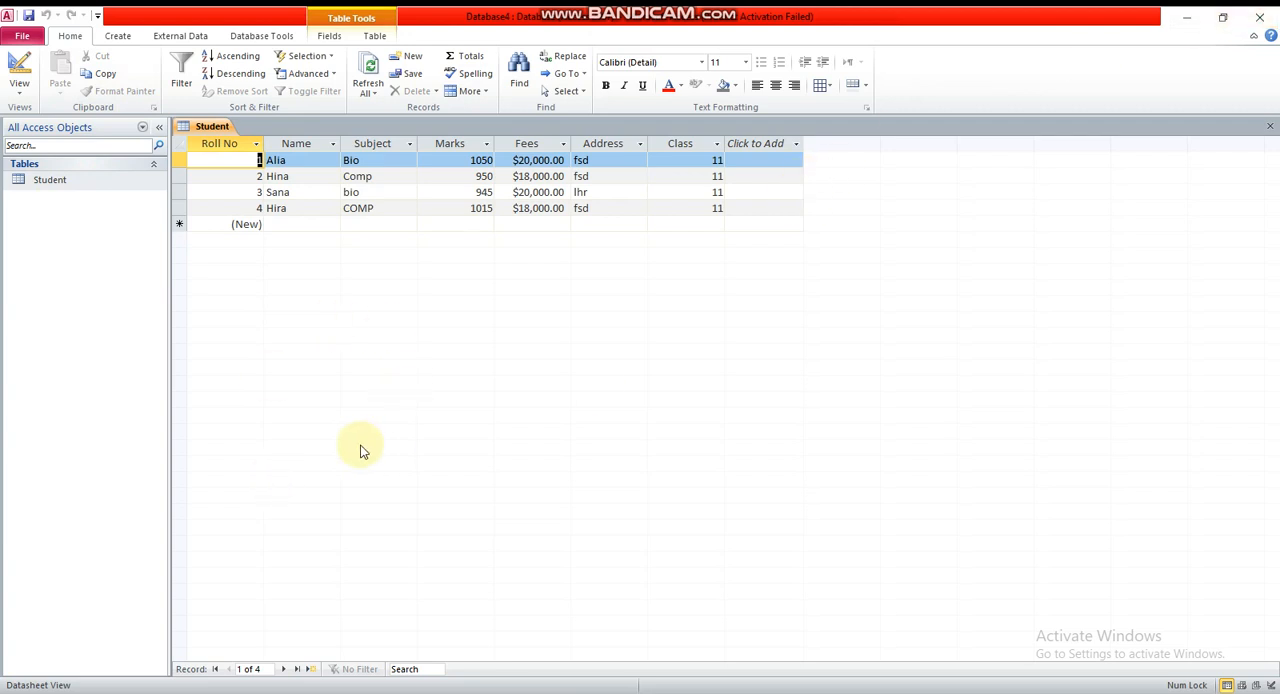
{"action": "left_click", "coordinate": [68, 188]}
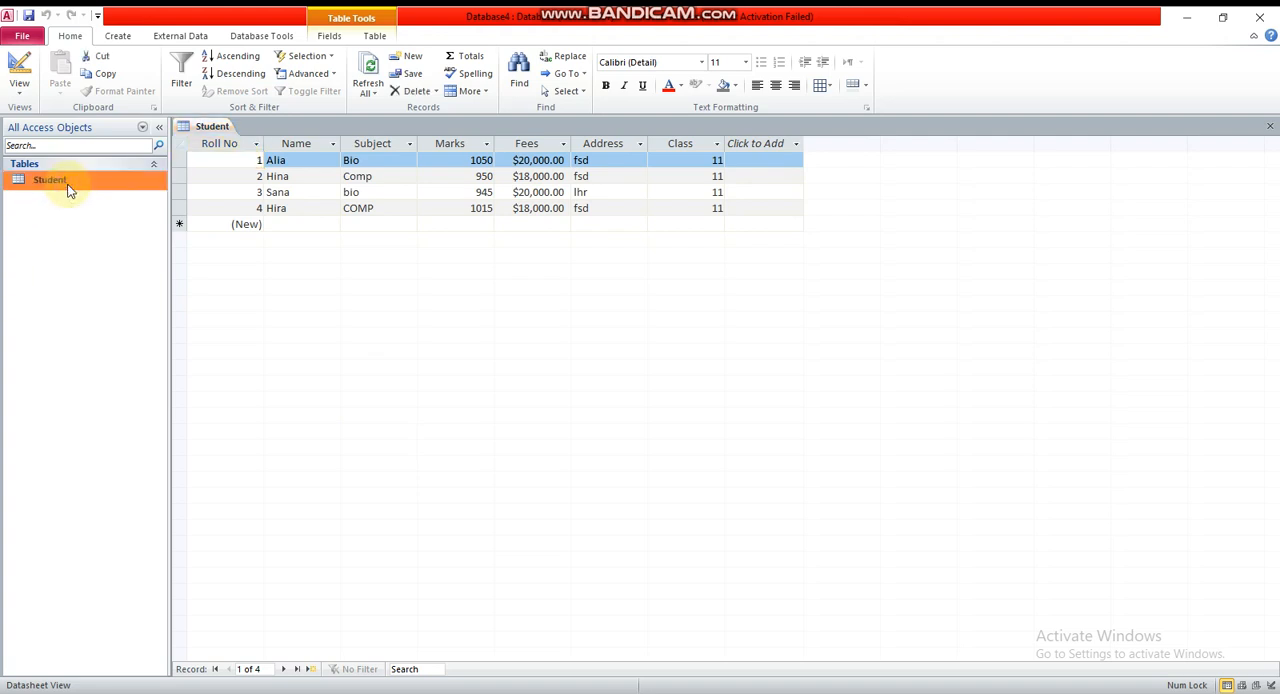
{"action": "right_click", "coordinate": [68, 190]}
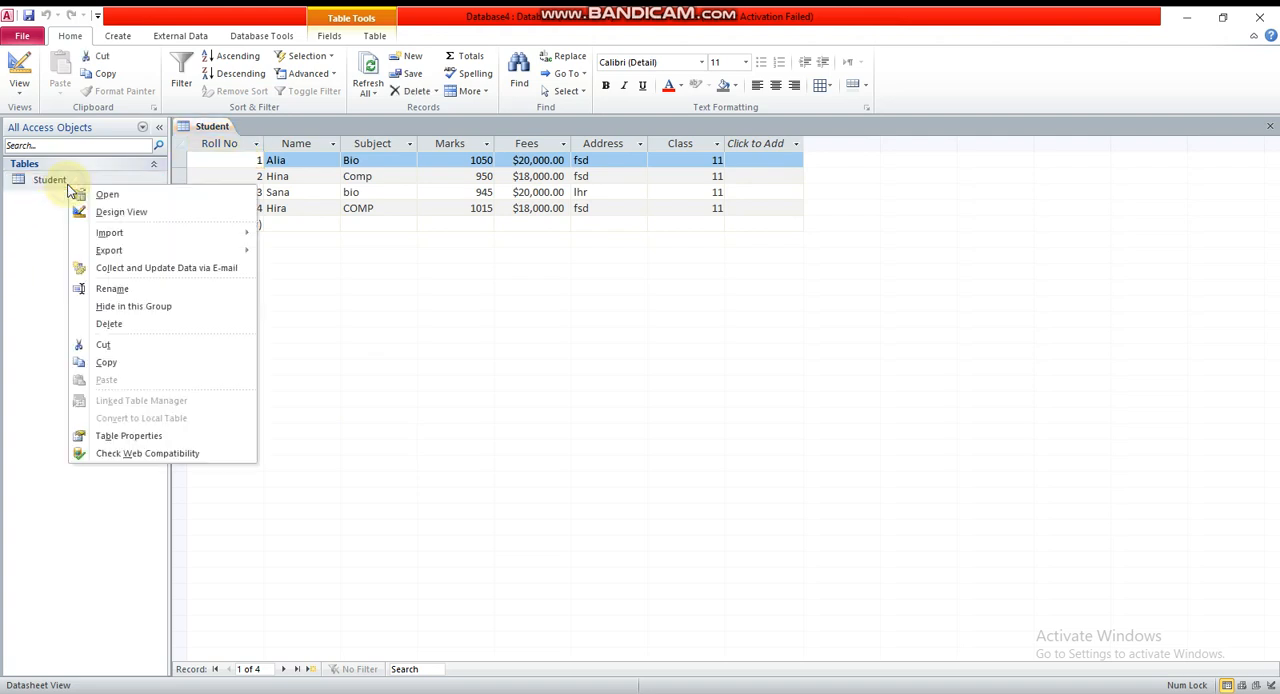
{"action": "left_click", "coordinate": [145, 213]}
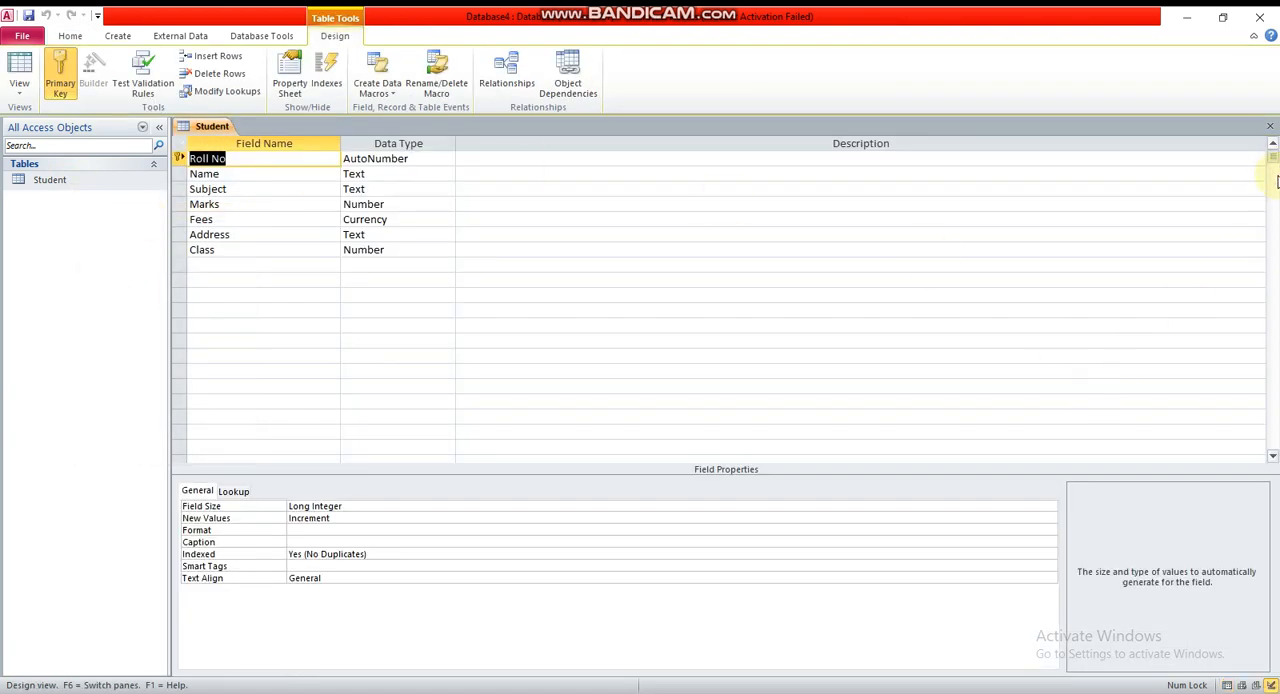
Examine the field properties of the Name, Subject, Address, Roll No and Class fields
{"action": "left_click", "coordinate": [211, 175]}
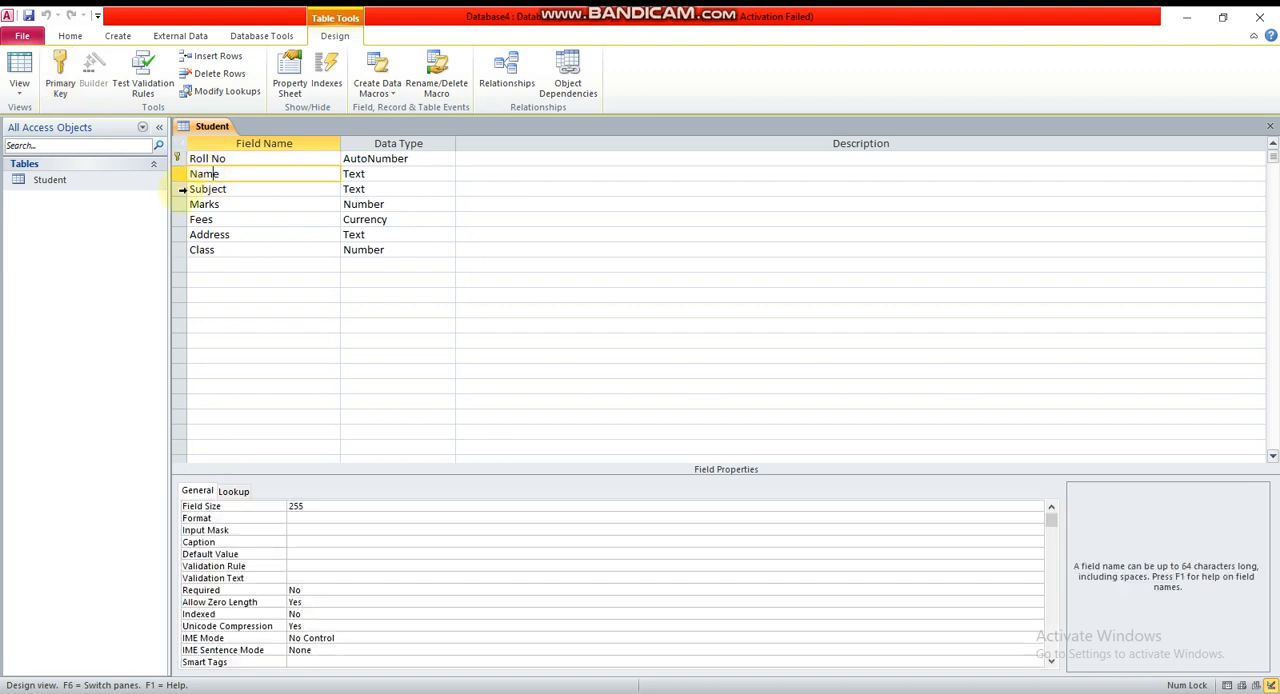
{"action": "left_click", "coordinate": [181, 190]}
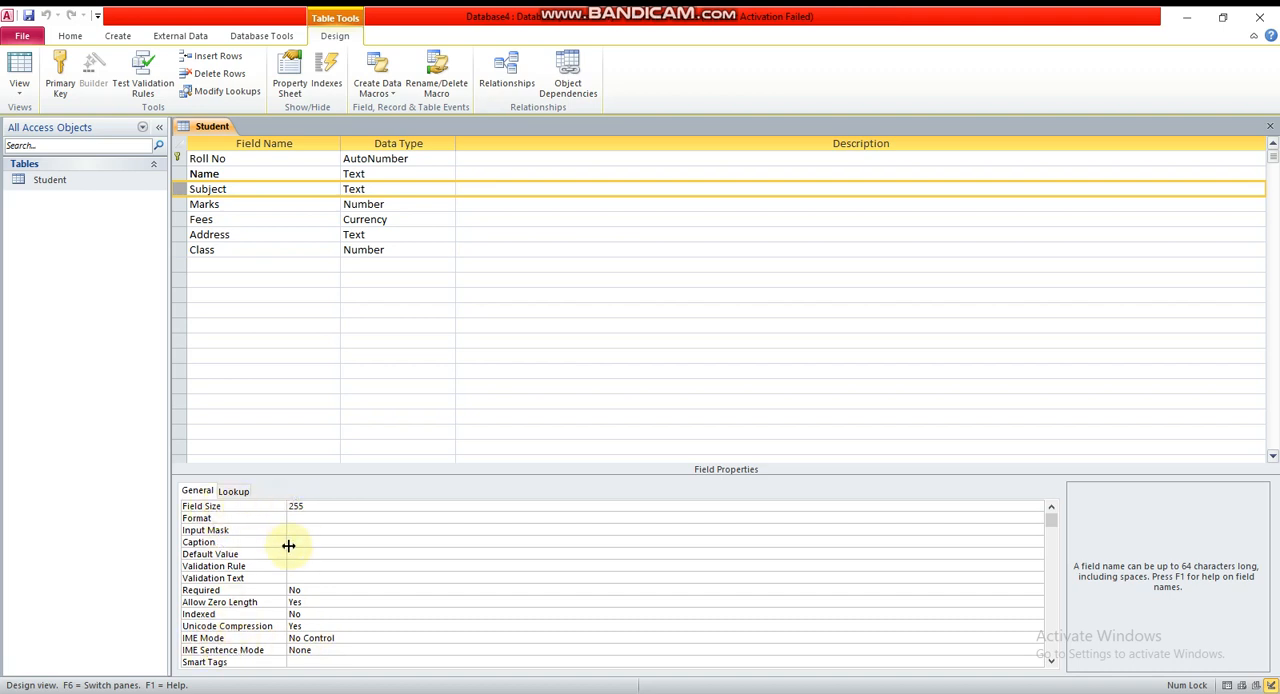
{"action": "left_click", "coordinate": [180, 237]}
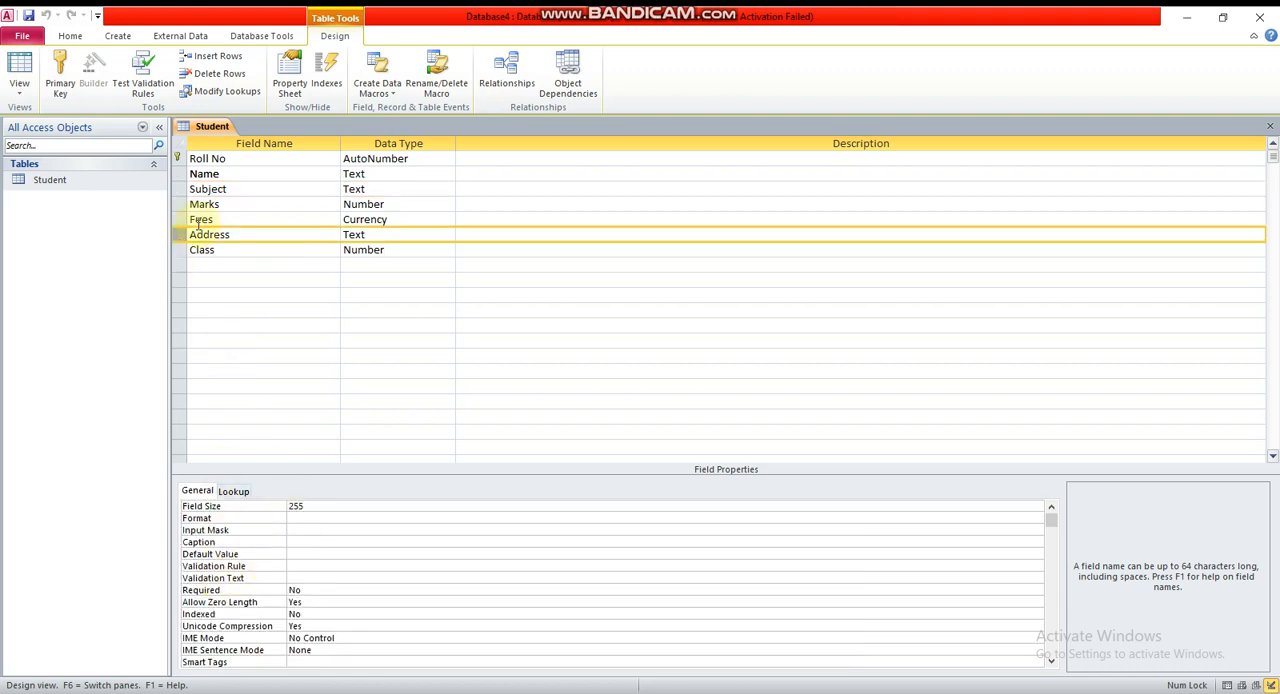
{"action": "left_click", "coordinate": [176, 159]}
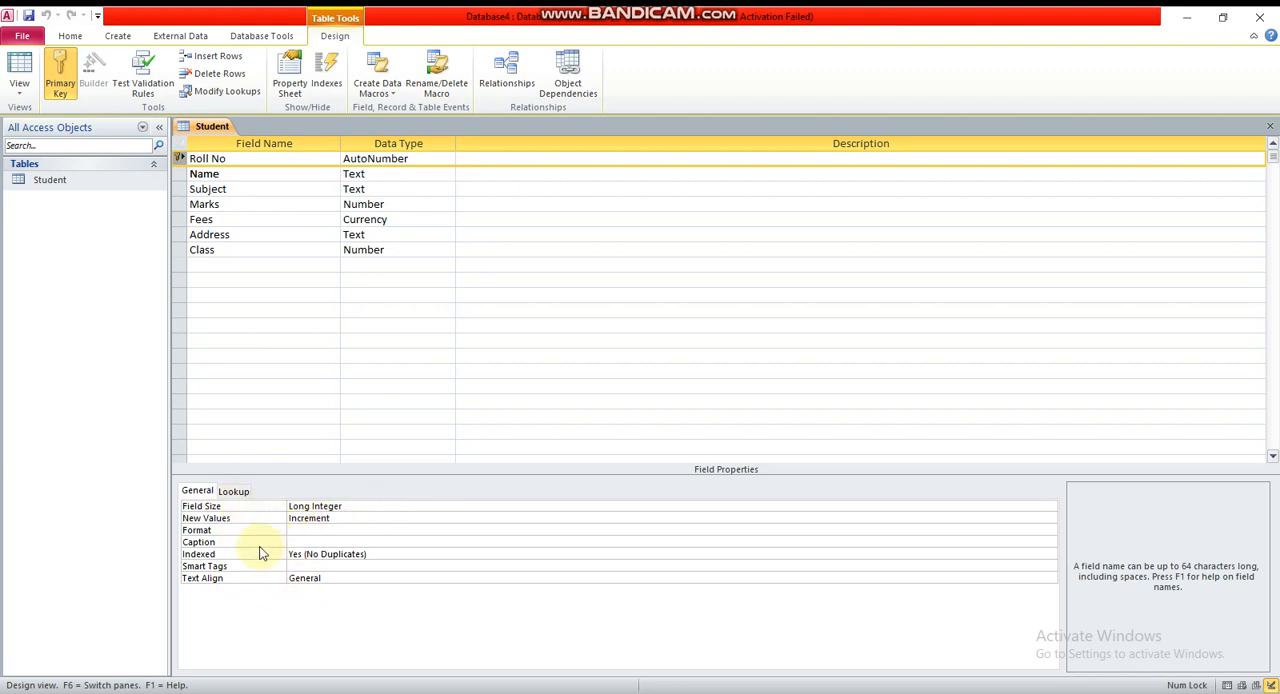
{"action": "left_click", "coordinate": [182, 250]}
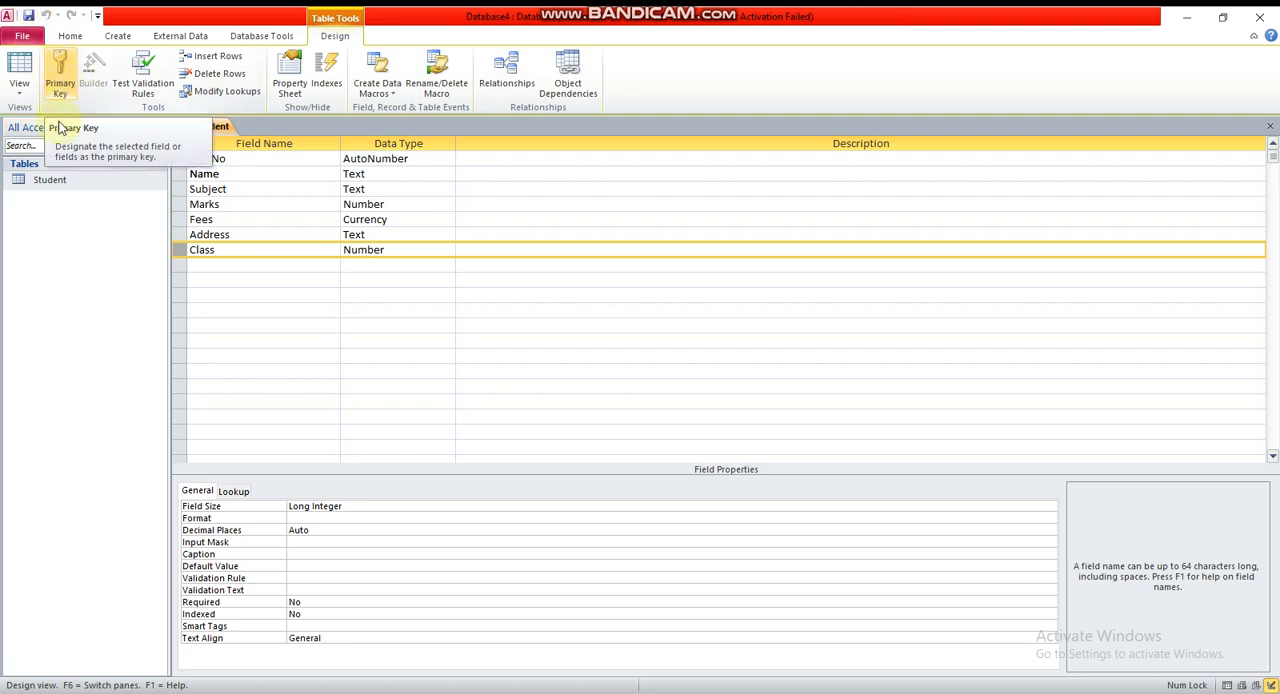
Show the Student table in Datasheet View and return to Design View
{"action": "left_click", "coordinate": [20, 87]}
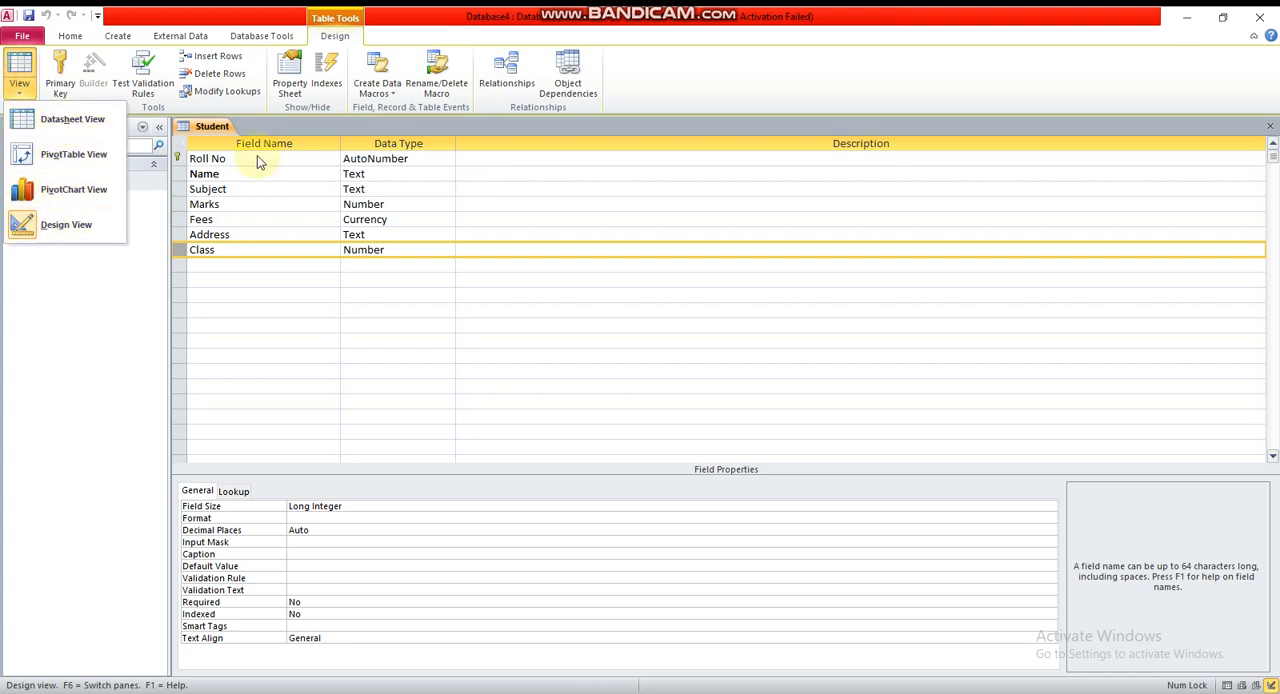
{"action": "left_click", "coordinate": [93, 126]}
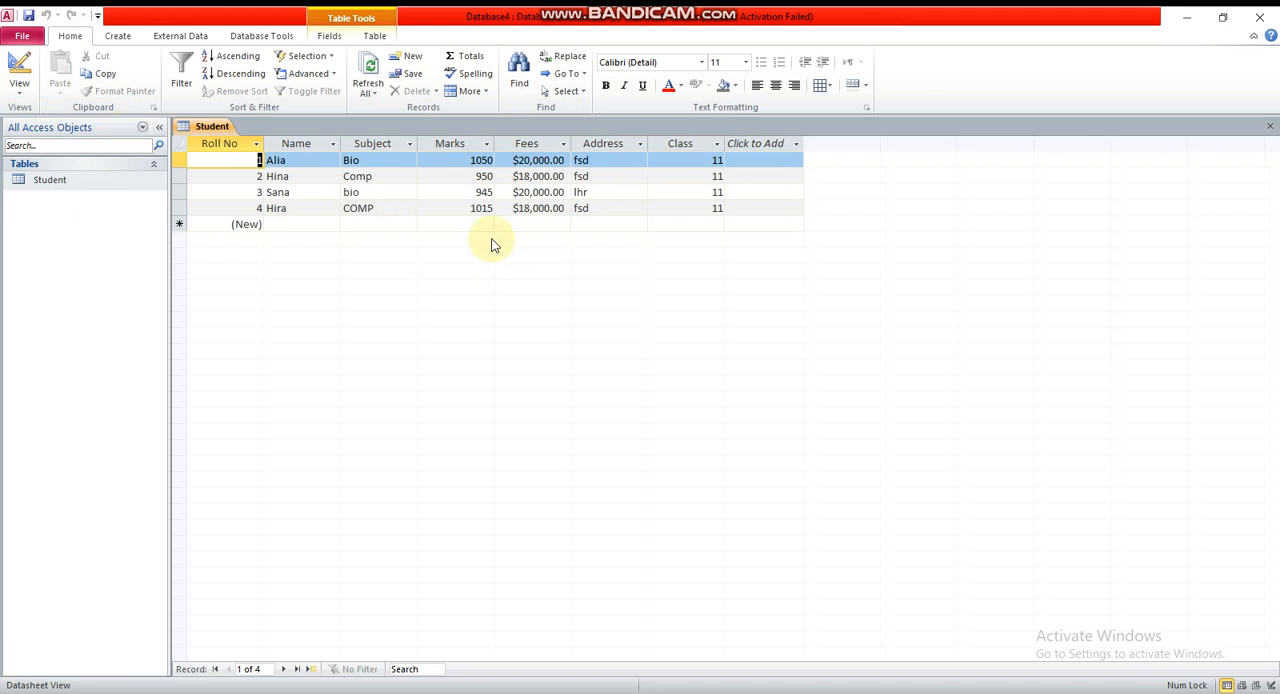
{"action": "left_click", "coordinate": [29, 86]}
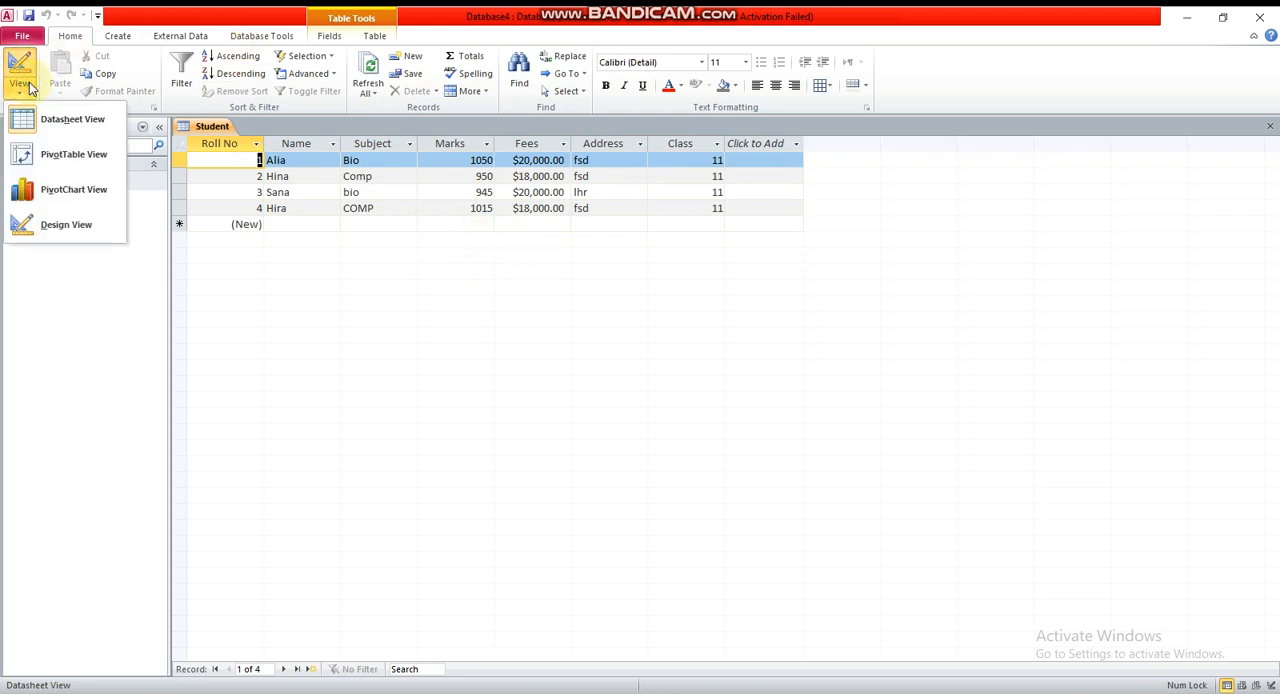
{"action": "left_click", "coordinate": [66, 224]}
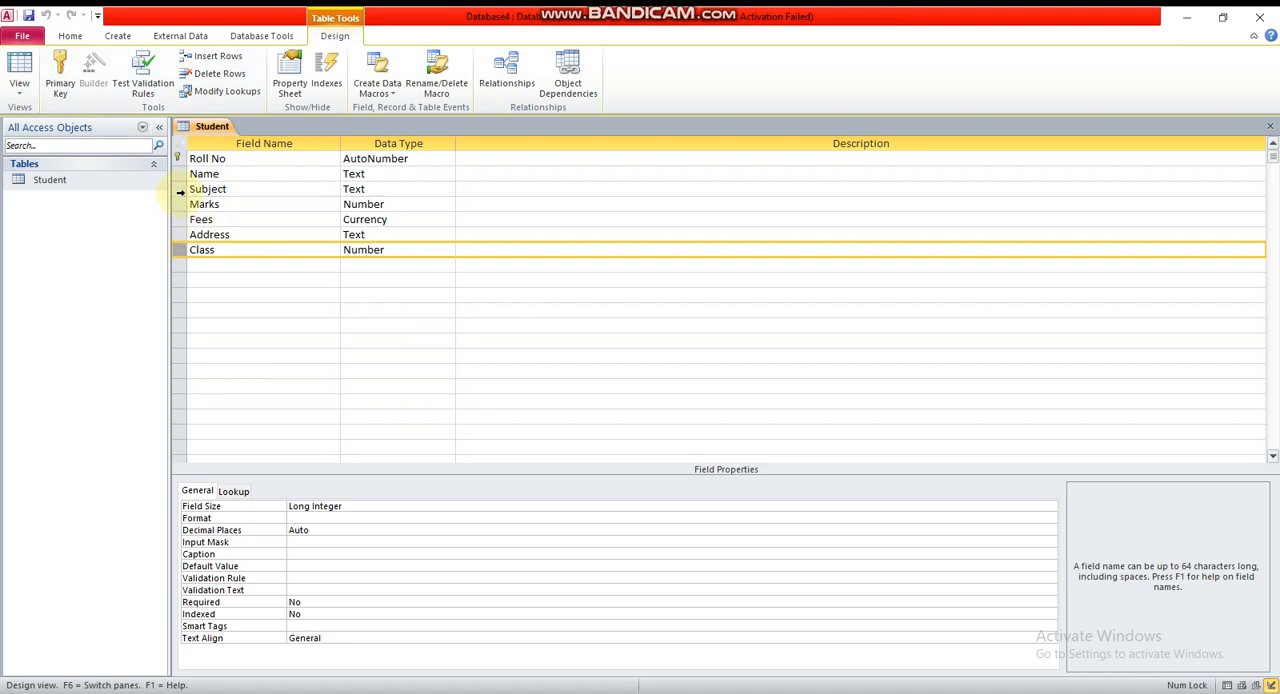
Insert a blank field row above Subject and delete that row again
{"action": "left_click", "coordinate": [180, 189]}
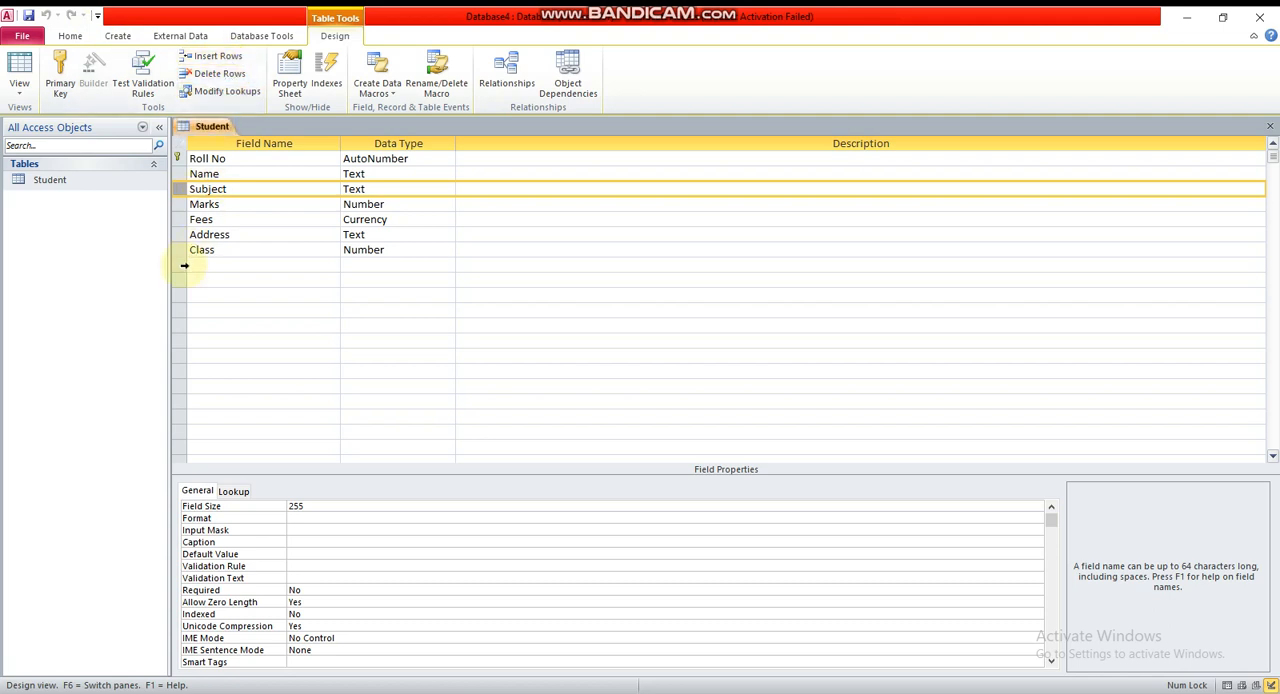
{"action": "left_click", "coordinate": [203, 57]}
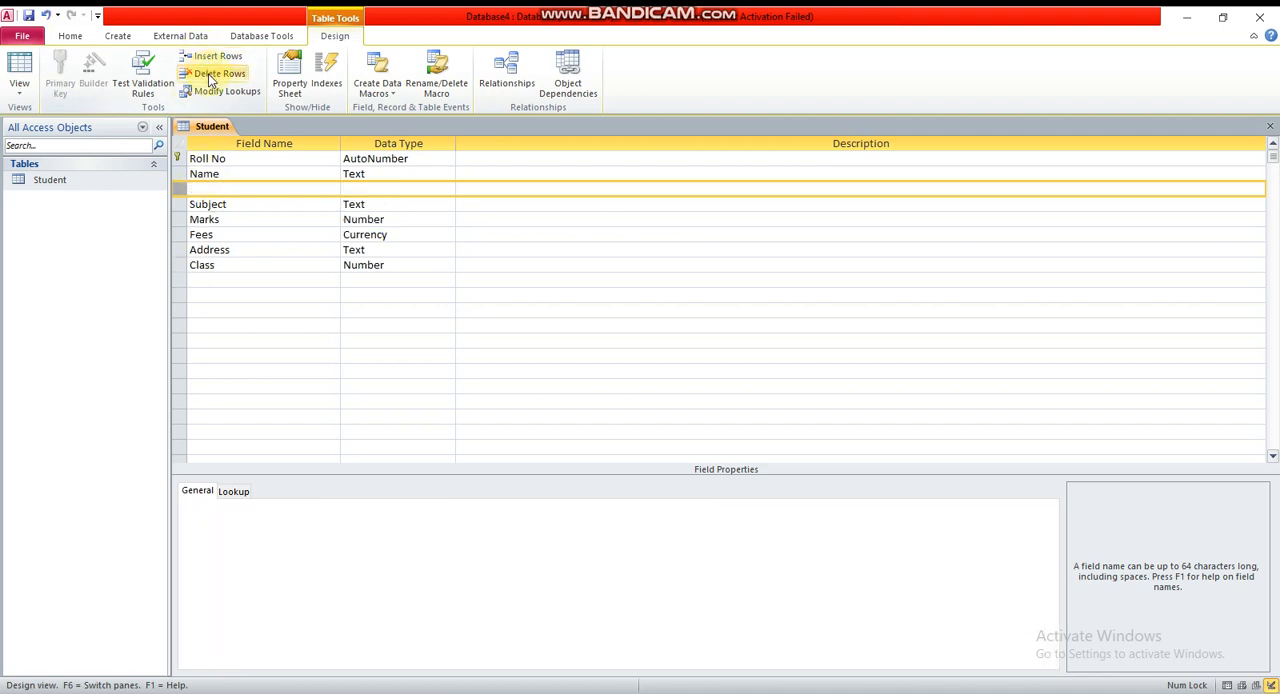
{"action": "left_click", "coordinate": [211, 80]}
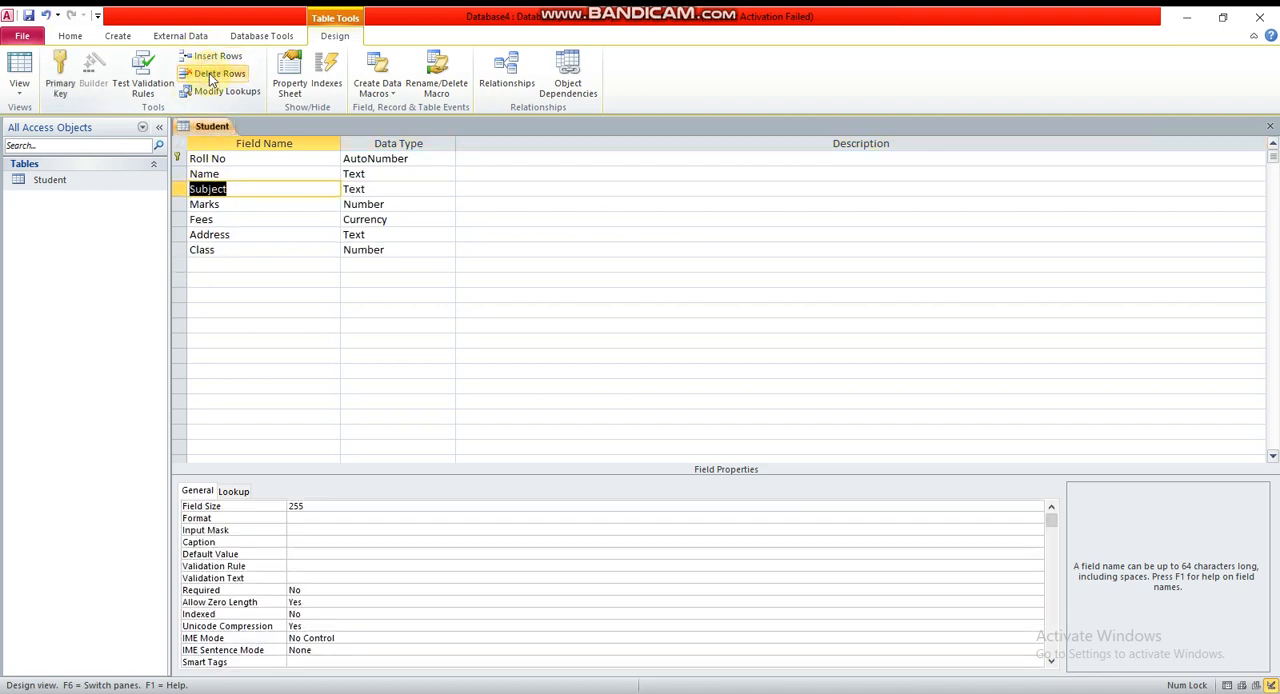